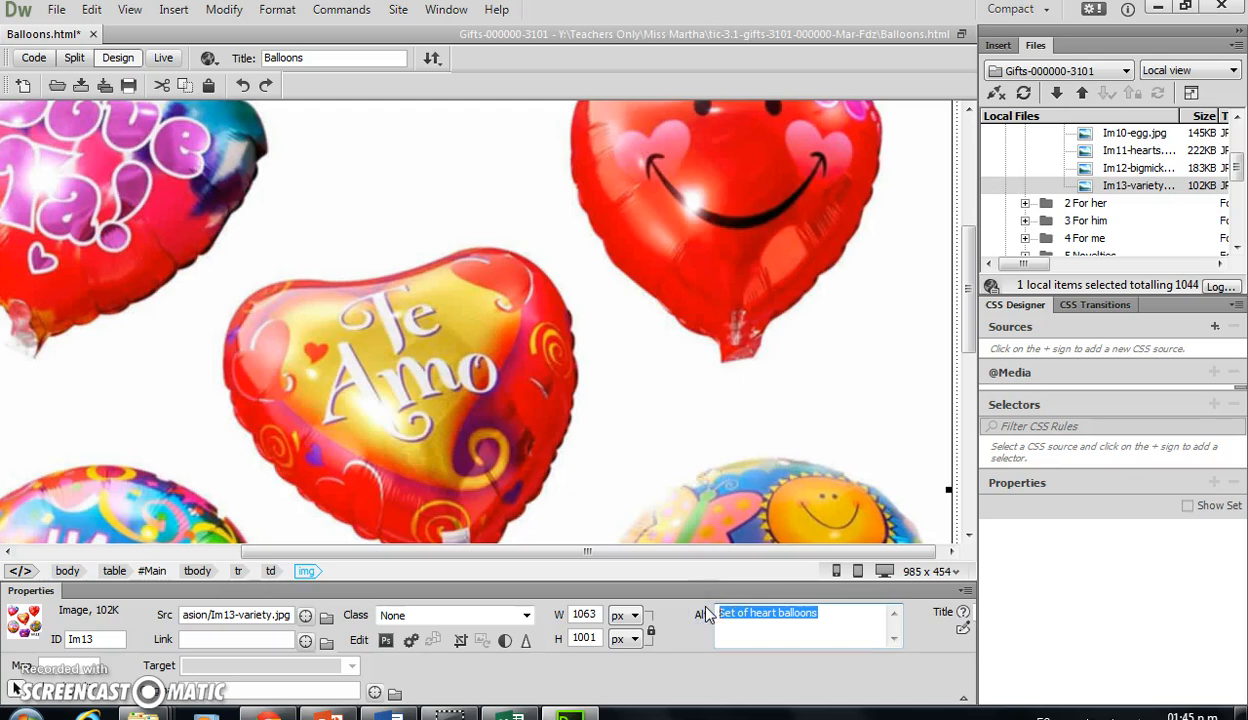
# Give the selected Im13 balloon image the same title text as its alternate text, "Set of heart balloons".
pyautogui.click(962, 613)
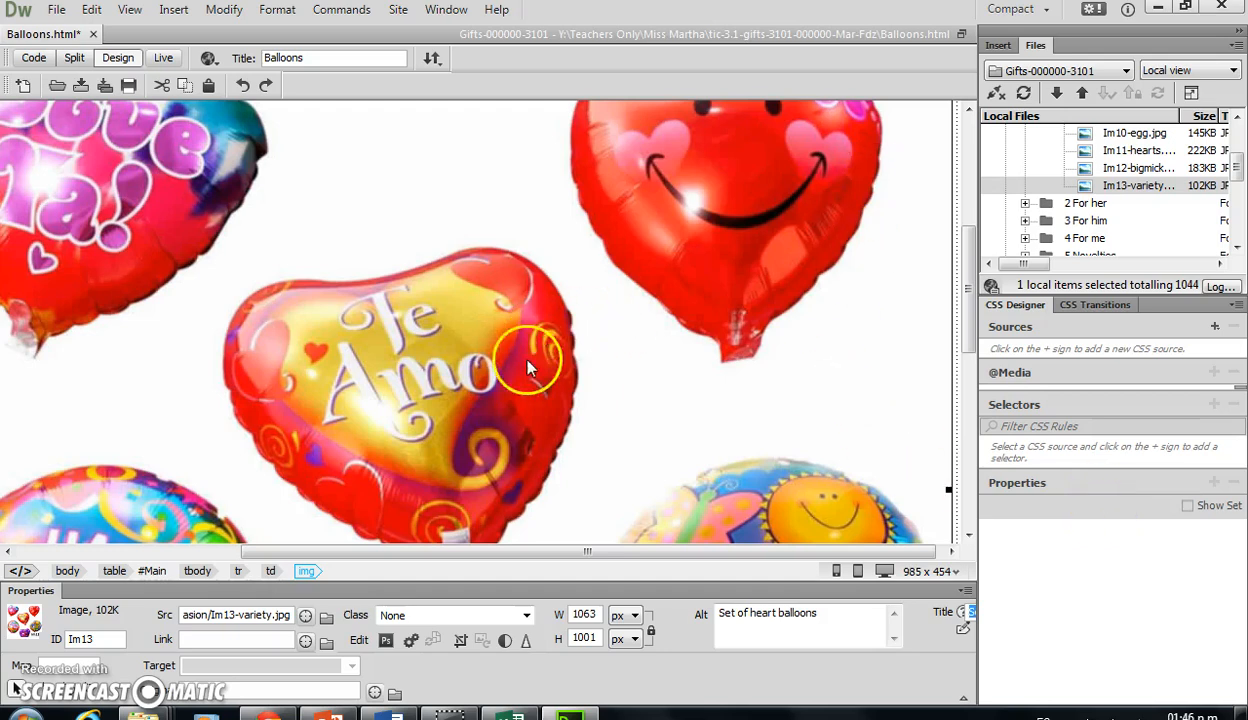
# Switch to the PowerPoint presentation and review slide 5 on optimizing an image, including the edit image settings tool and its quality minimum.
pyautogui.click(333, 716)
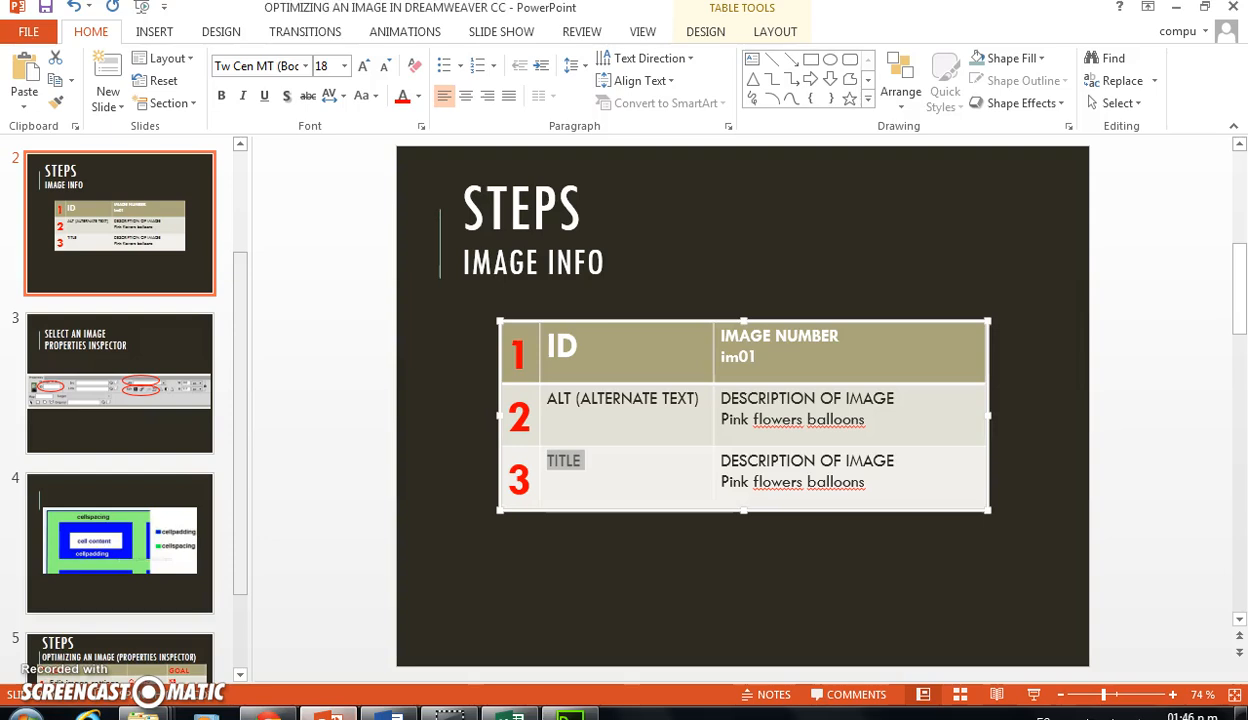
pyautogui.moveTo(242, 533); pyautogui.dragTo(240, 599)
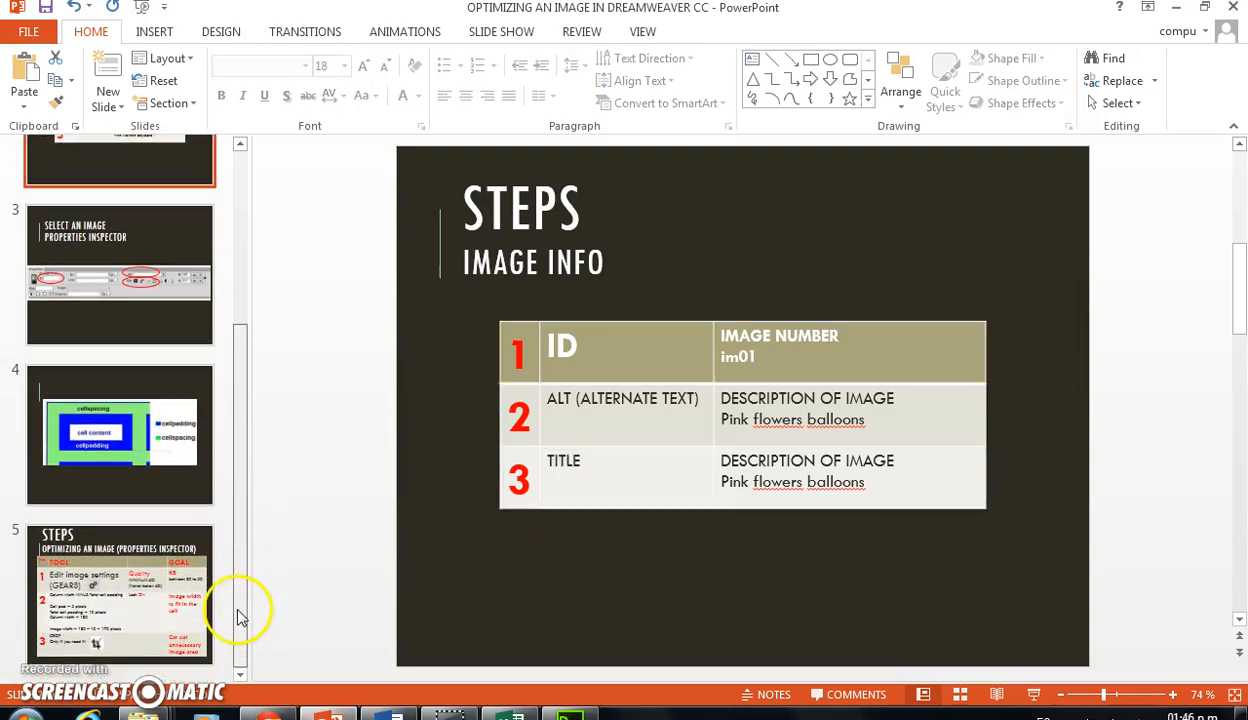
pyautogui.click(125, 571)
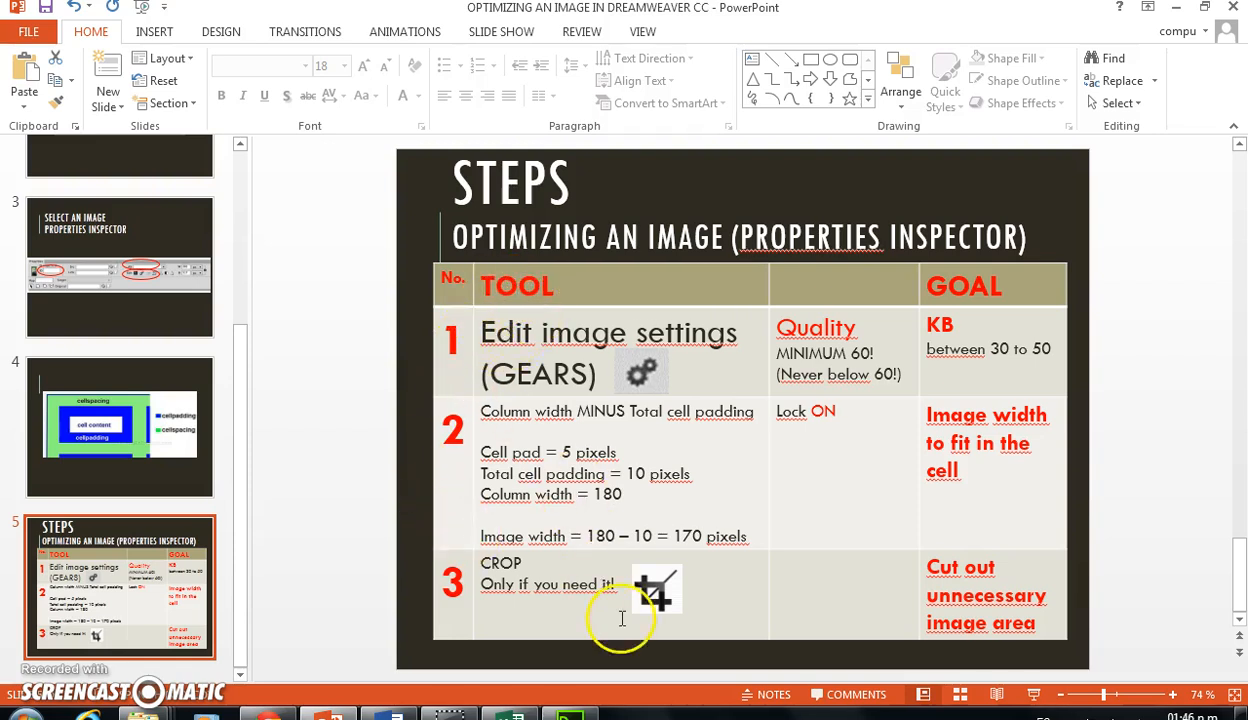
pyautogui.click(447, 337)
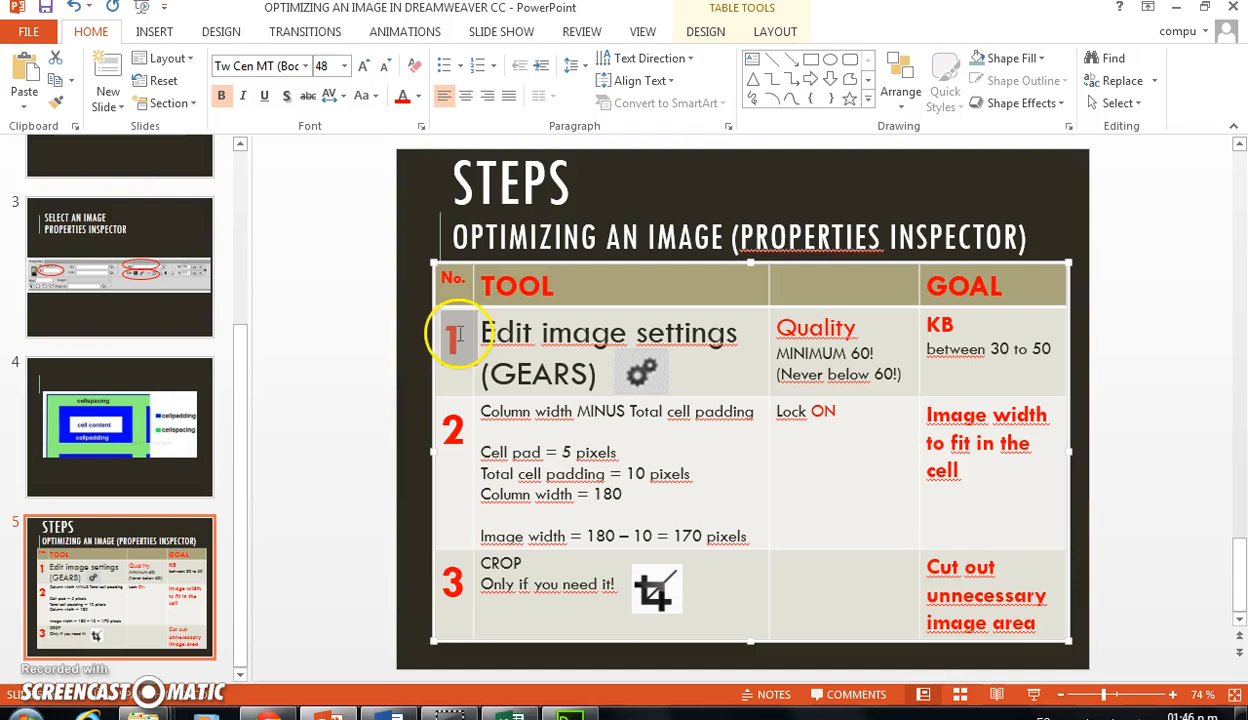
pyautogui.click(650, 372)
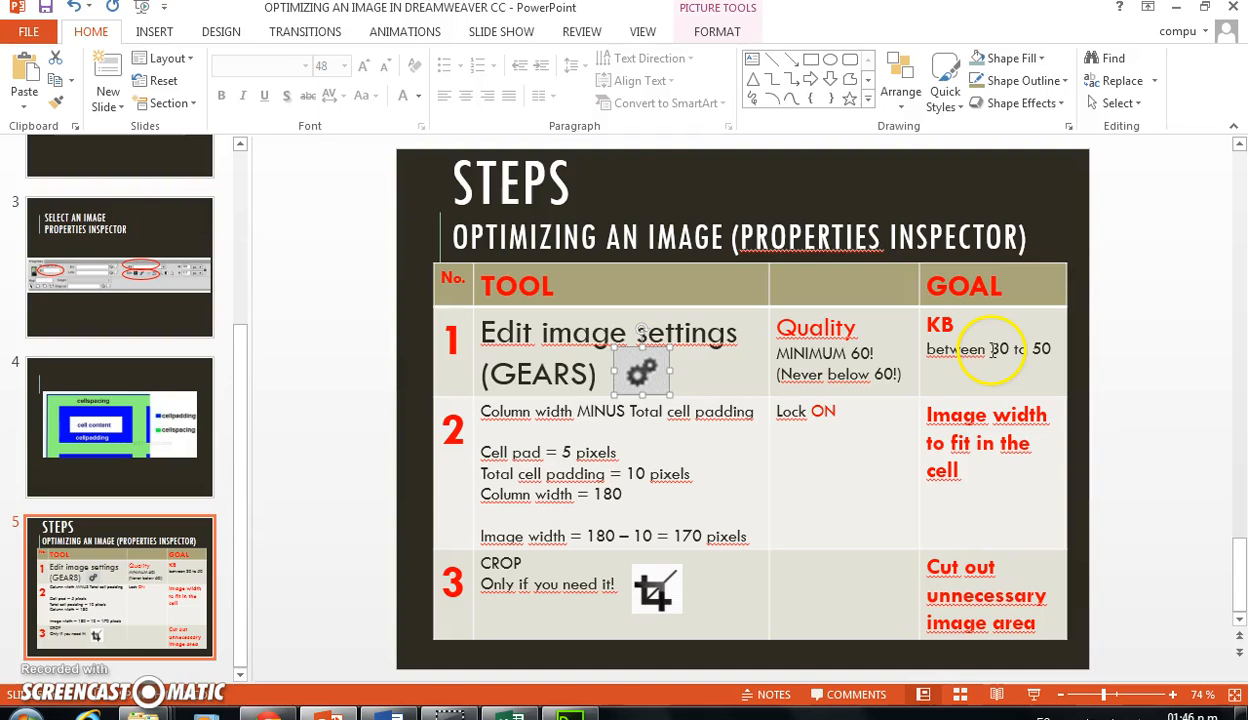
pyautogui.moveTo(907, 374); pyautogui.dragTo(778, 355)
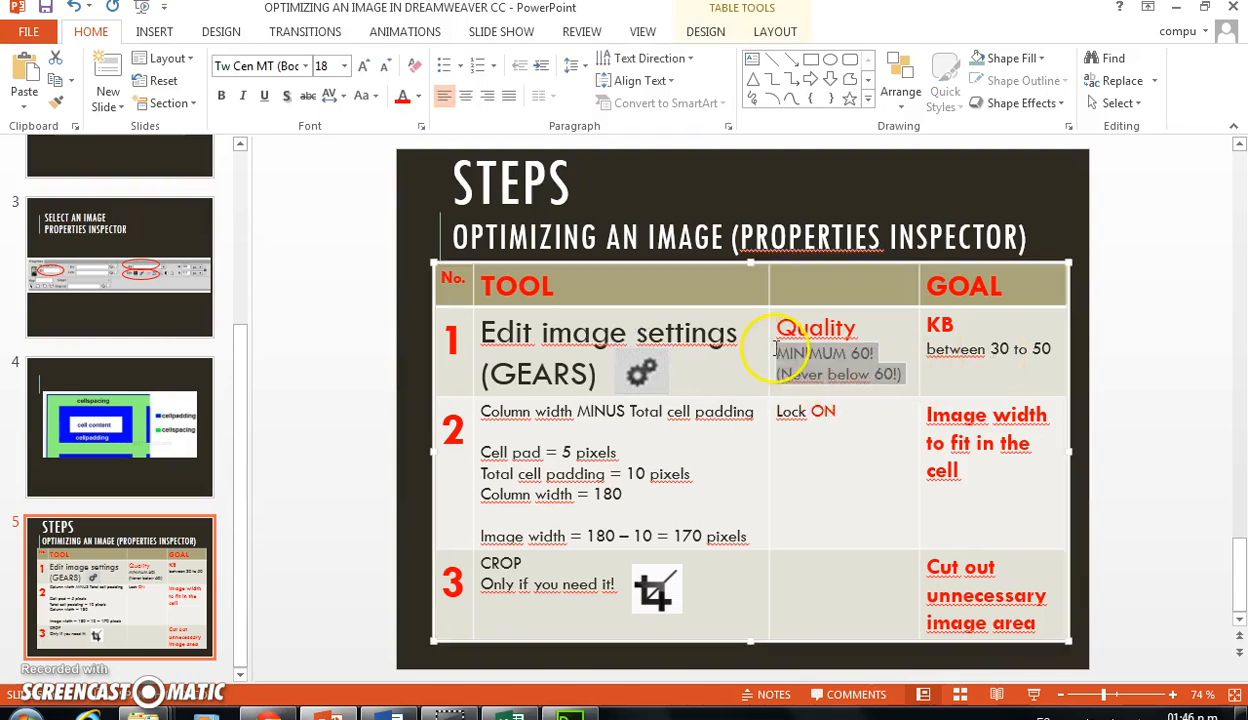
pyautogui.click(889, 374)
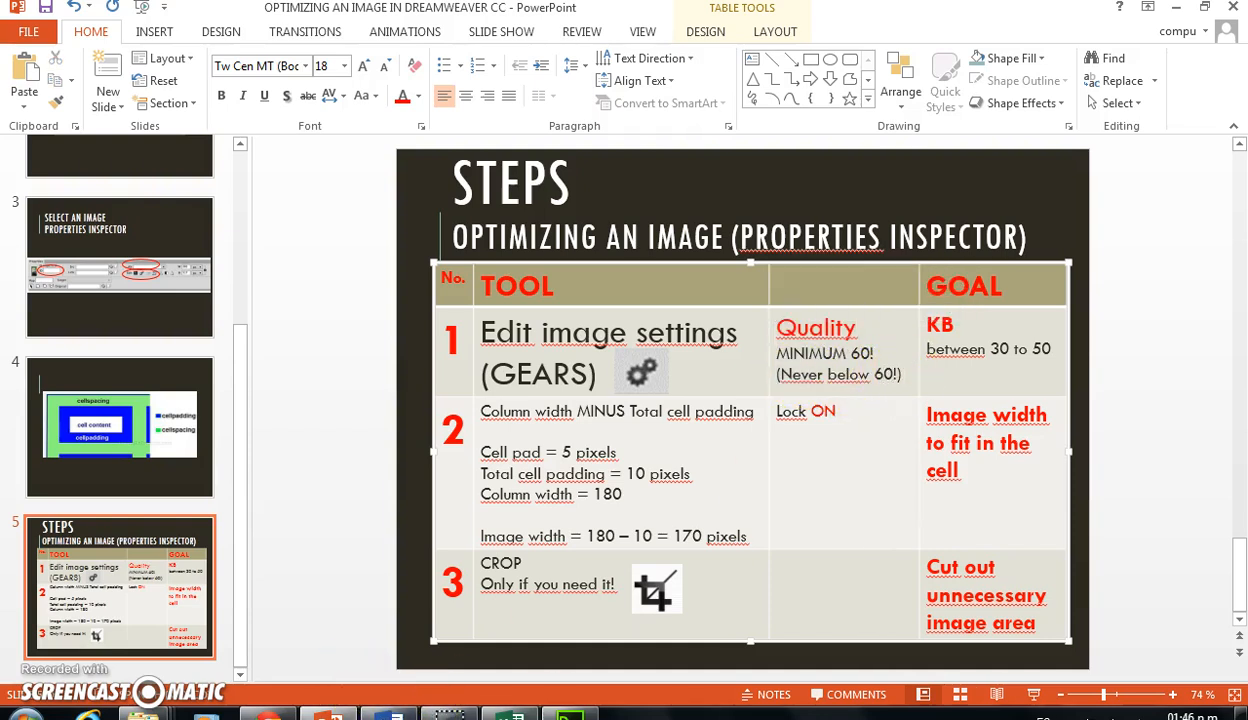
# Switch back to Dreamweaver and optimize the Im13 image using the JPEG High for Maximum Compatibility preset, with quality set to 60.
pyautogui.click(568, 714)
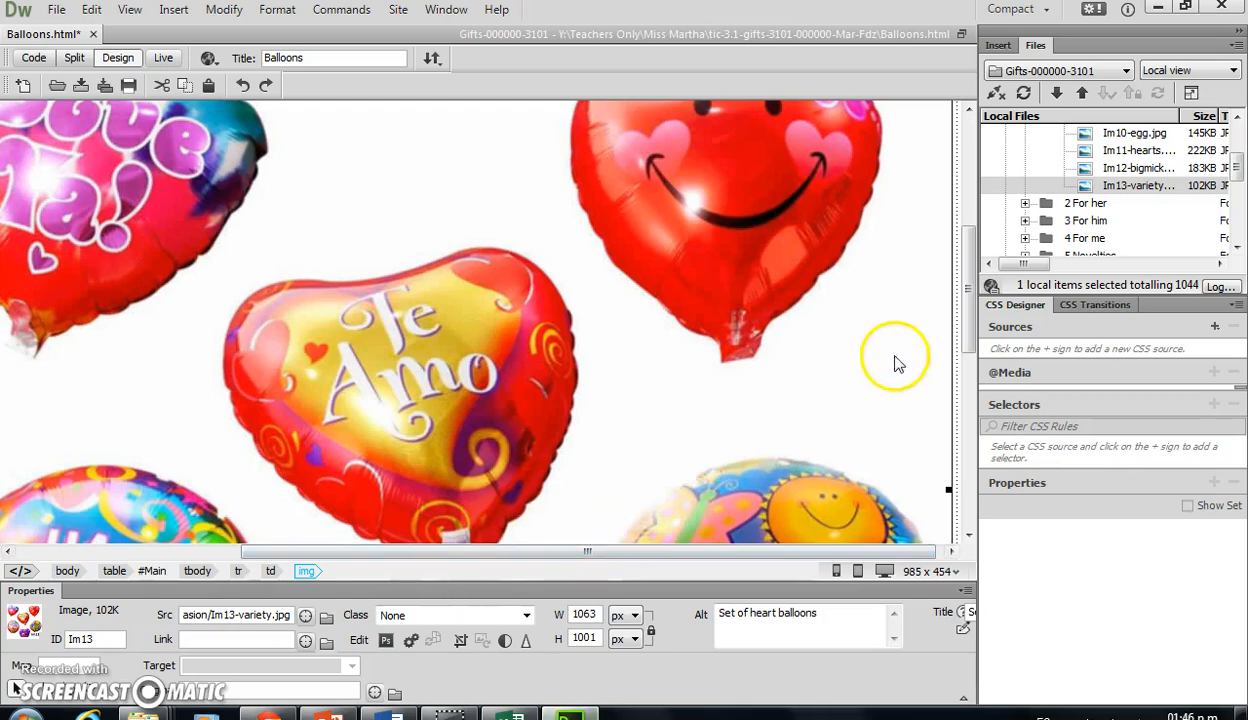
pyautogui.click(411, 641)
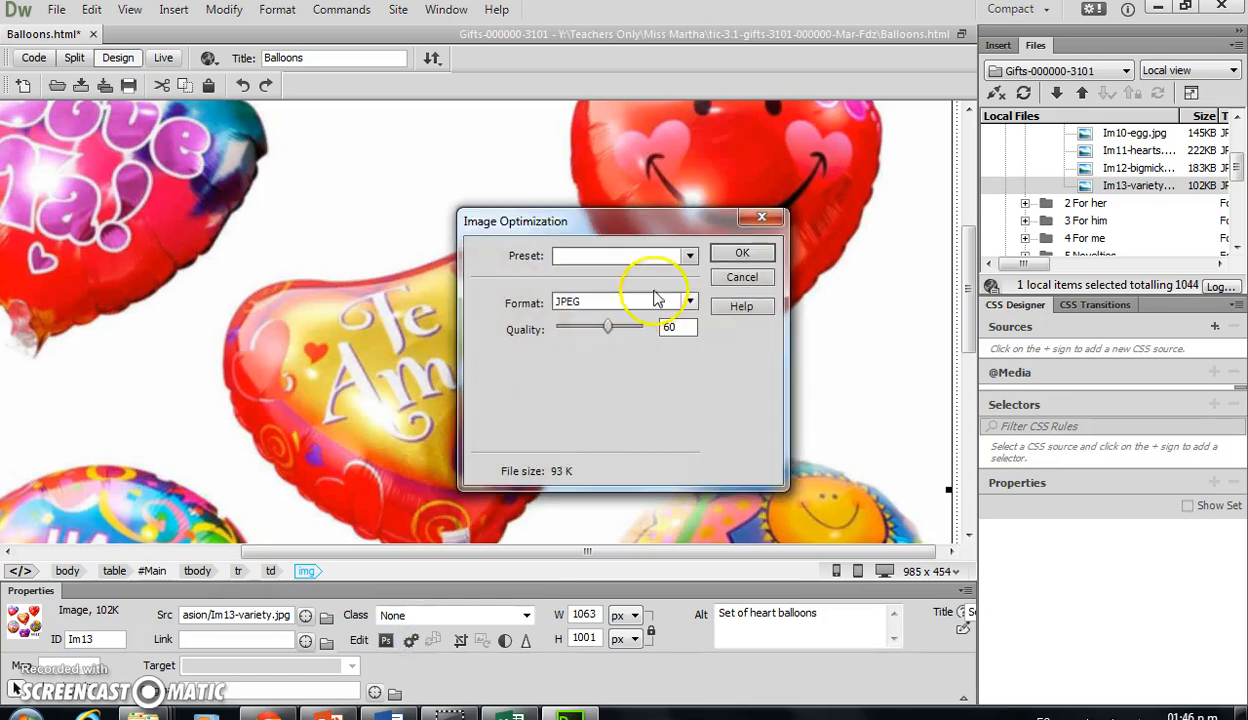
pyautogui.click(689, 255)
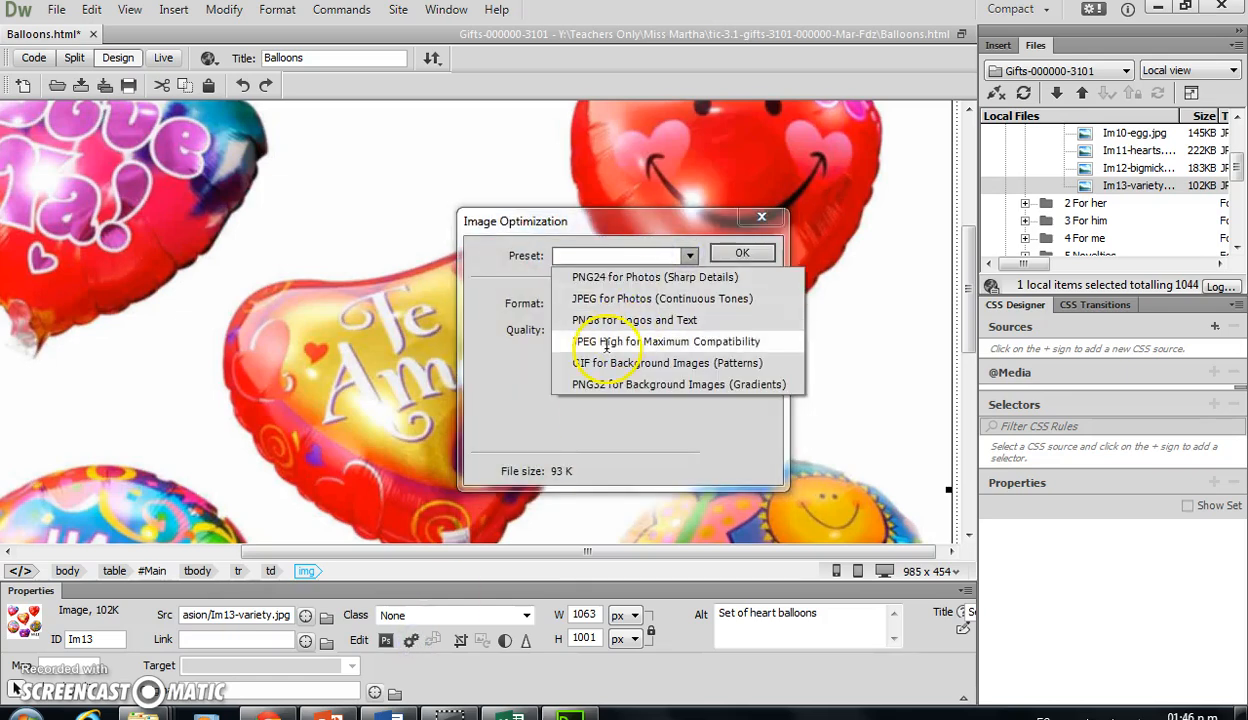
pyautogui.click(670, 345)
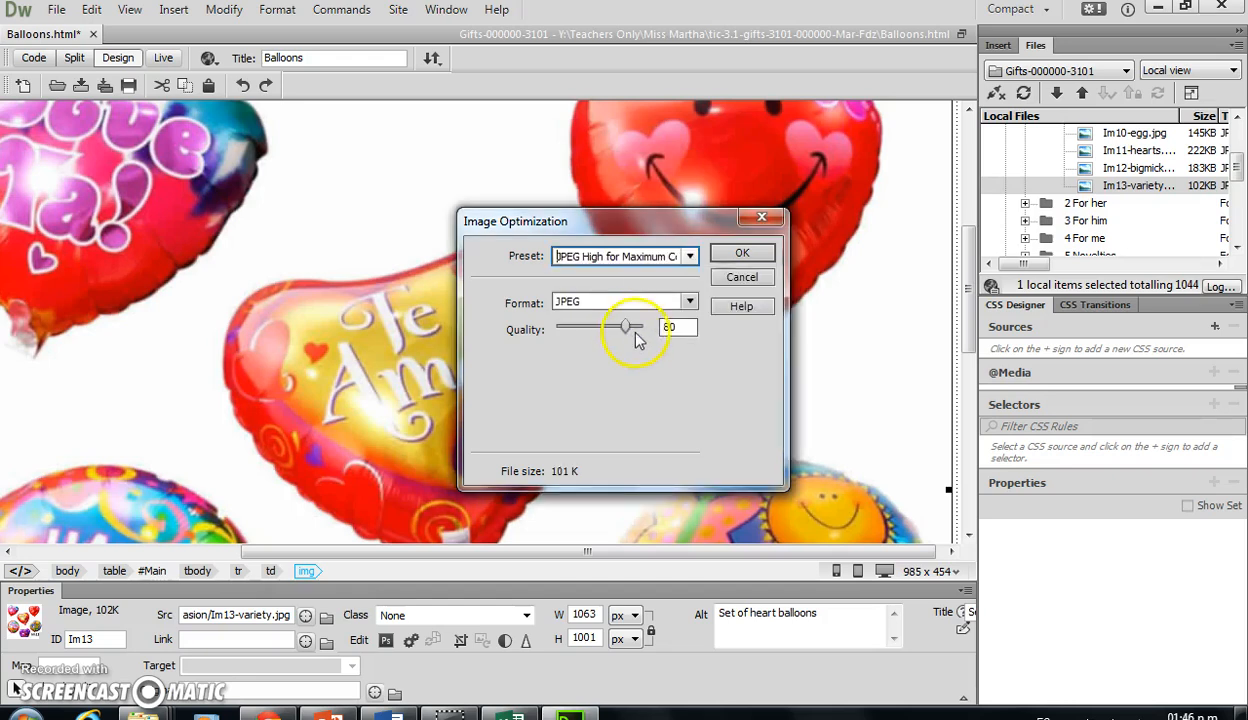
pyautogui.moveTo(628, 328); pyautogui.dragTo(662, 331)
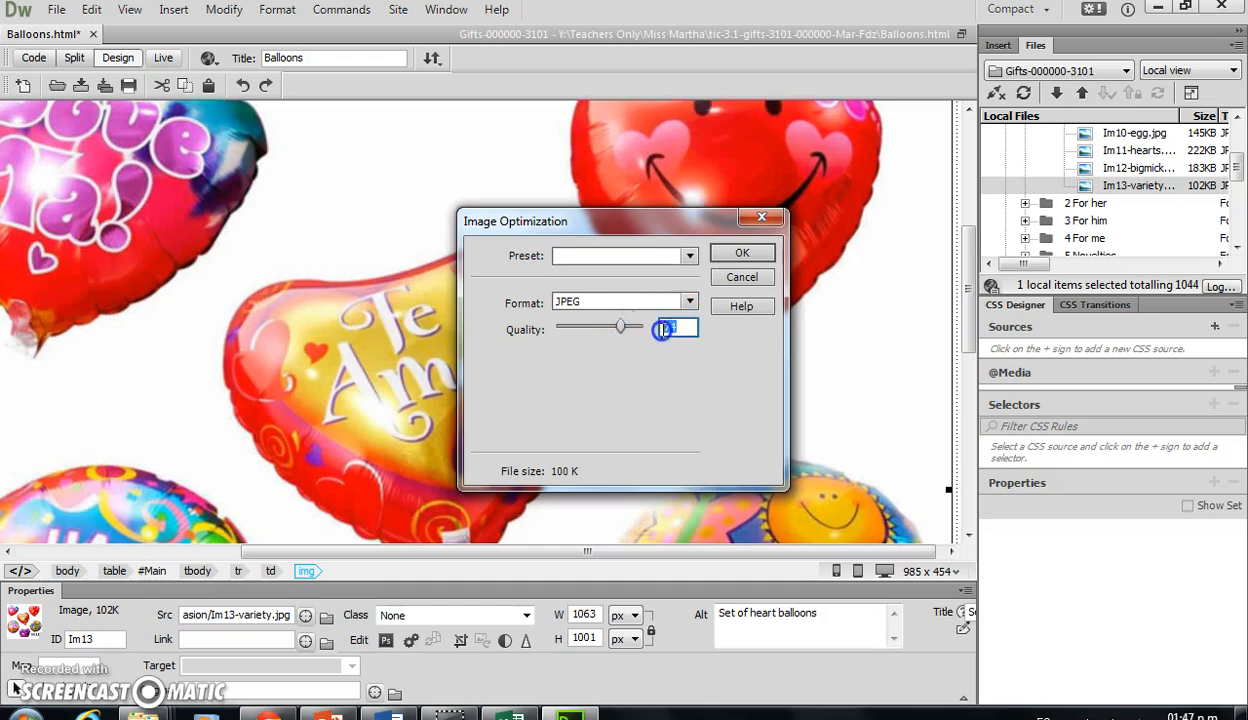
pyautogui.write('60')
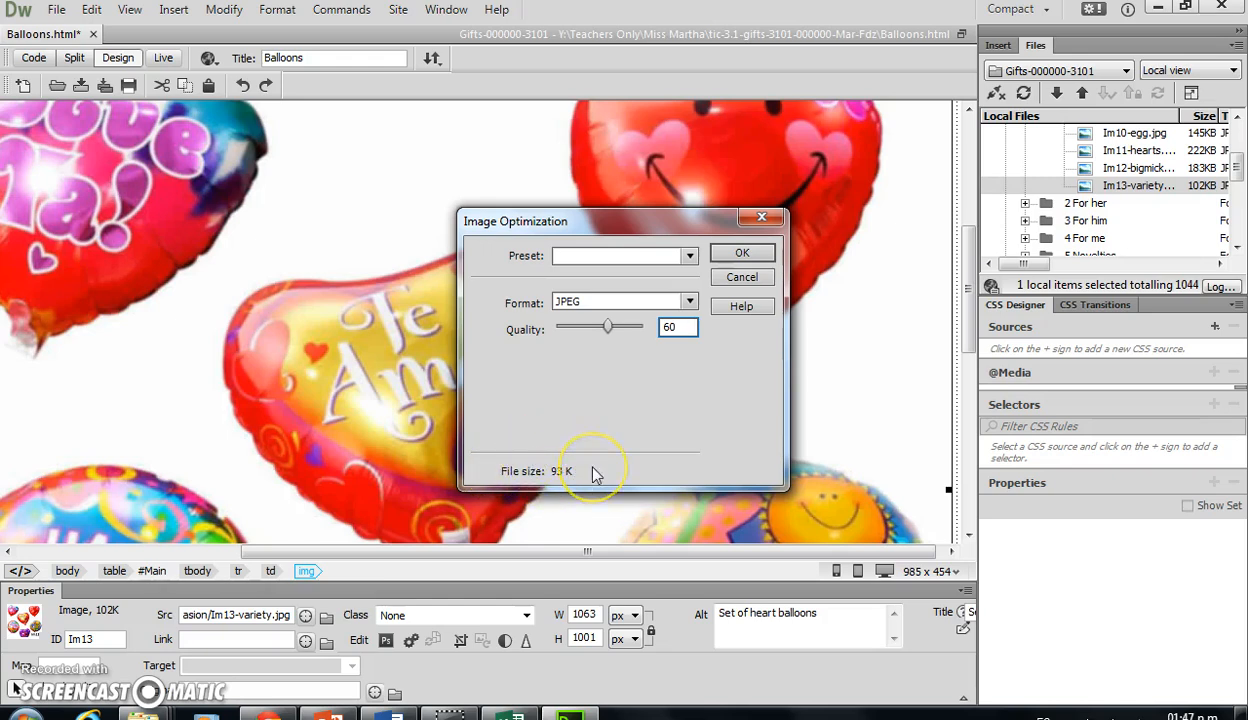
pyautogui.click(742, 253)
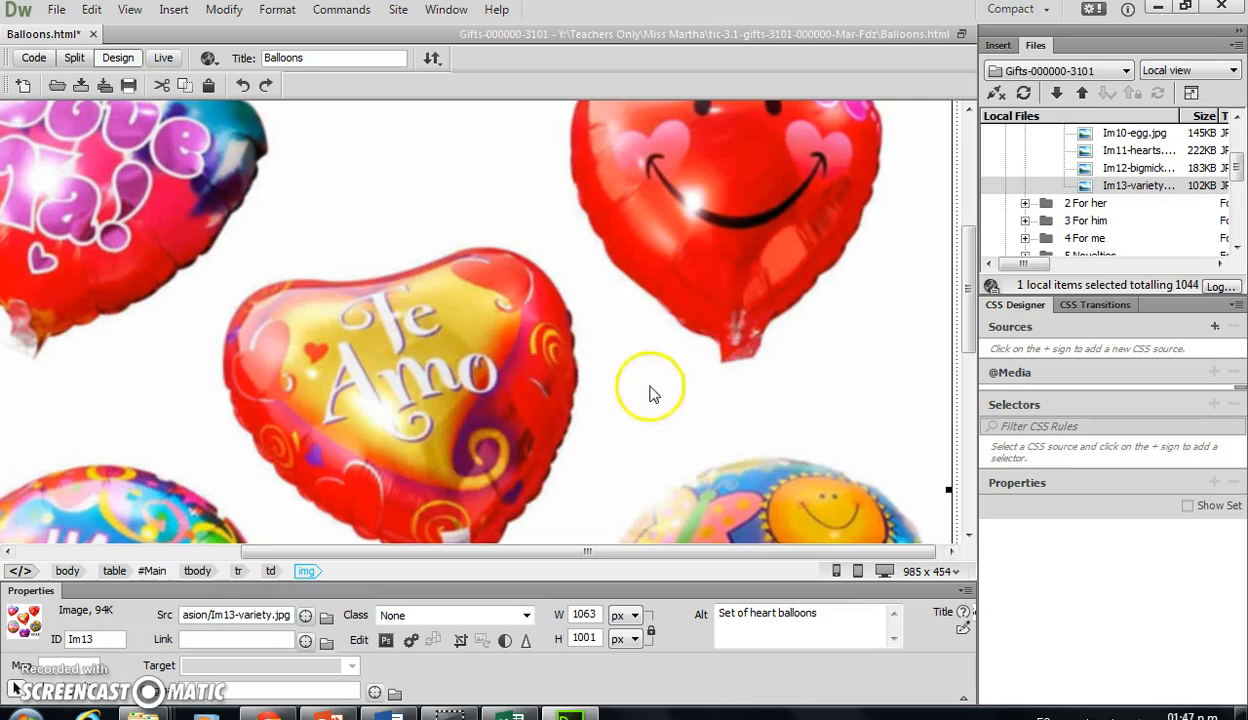
# Check the image's optimized file size in its optimization settings and close them without changes.
pyautogui.click(411, 640)
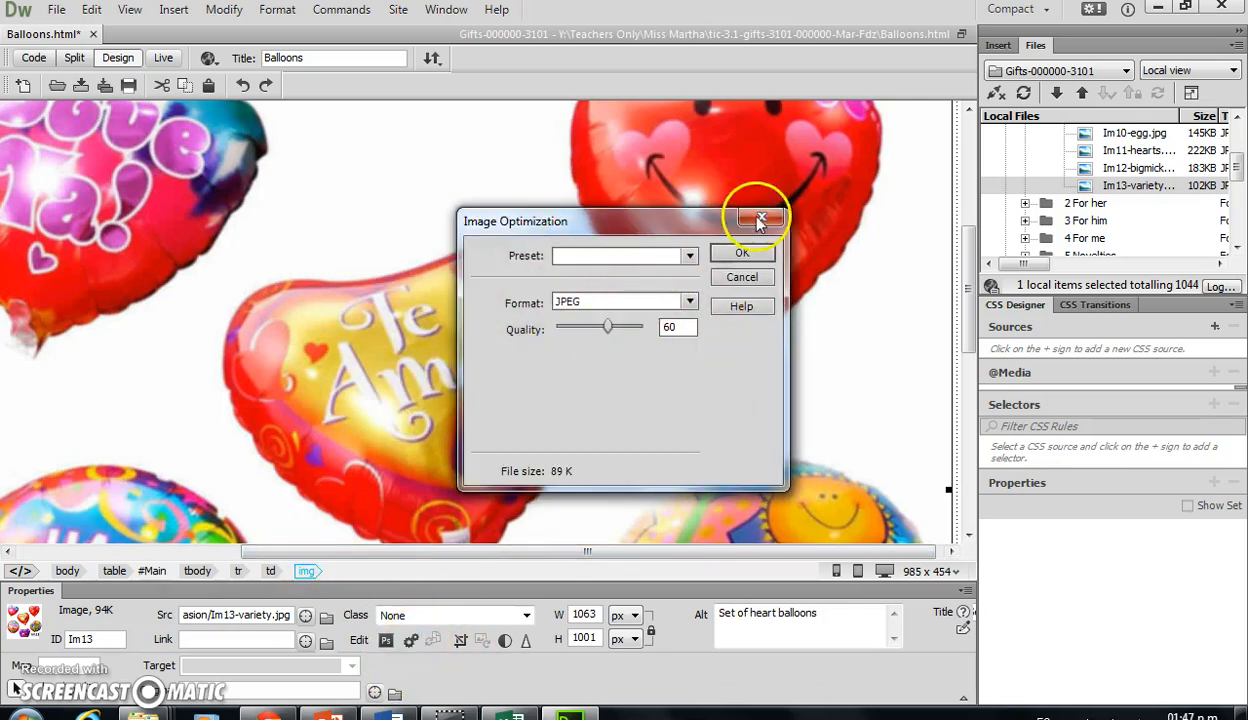
pyautogui.click(762, 216)
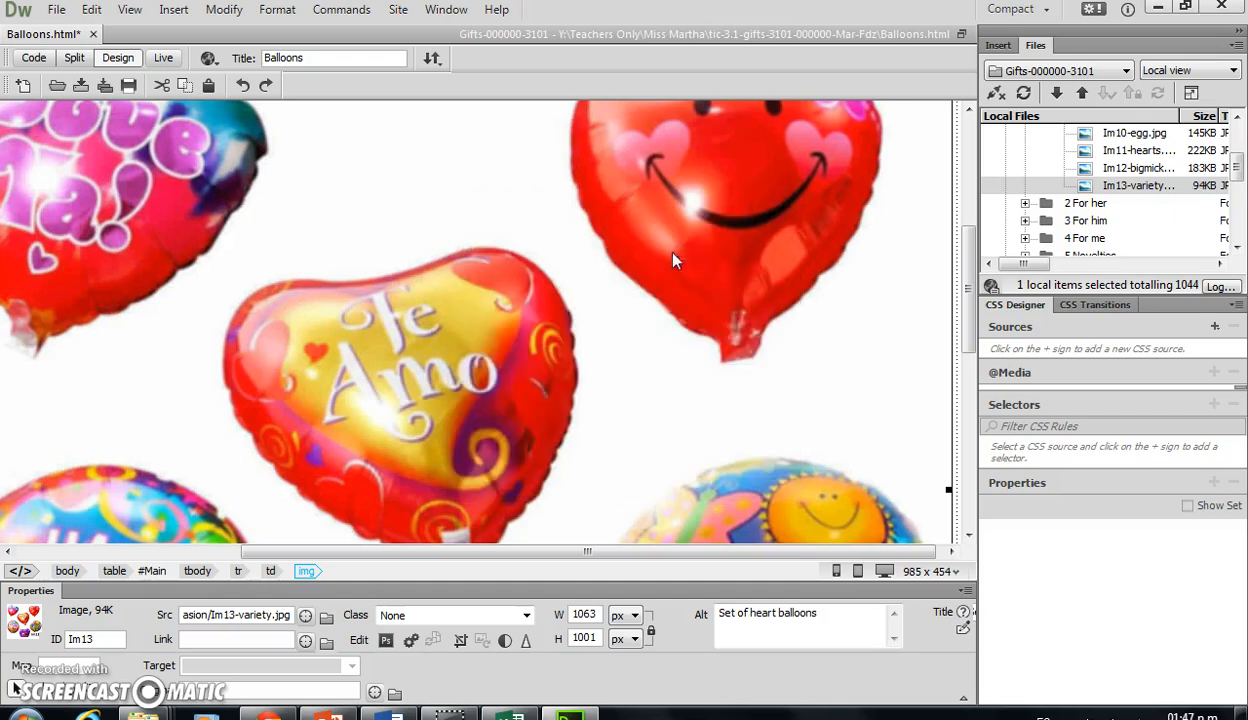
# Review the image width instructions on the PowerPoint slide and check the column width cell in the Excel worksheet.
pyautogui.click(329, 716)
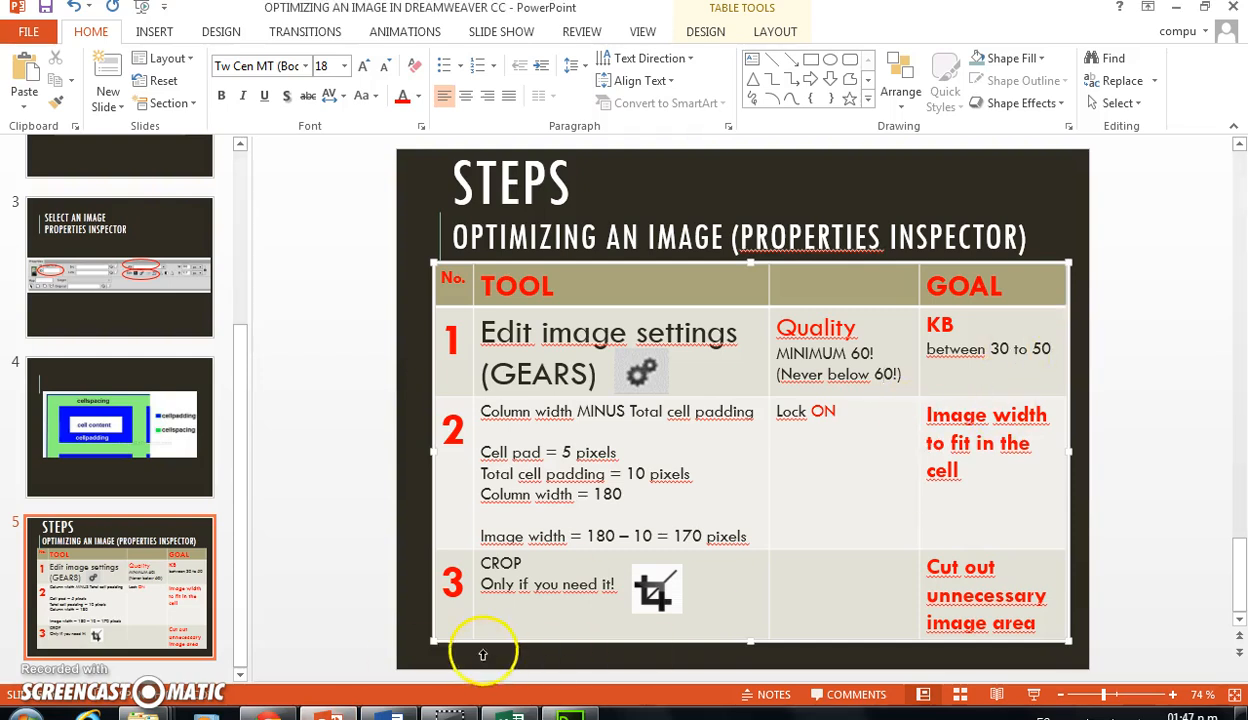
pyautogui.click(568, 714)
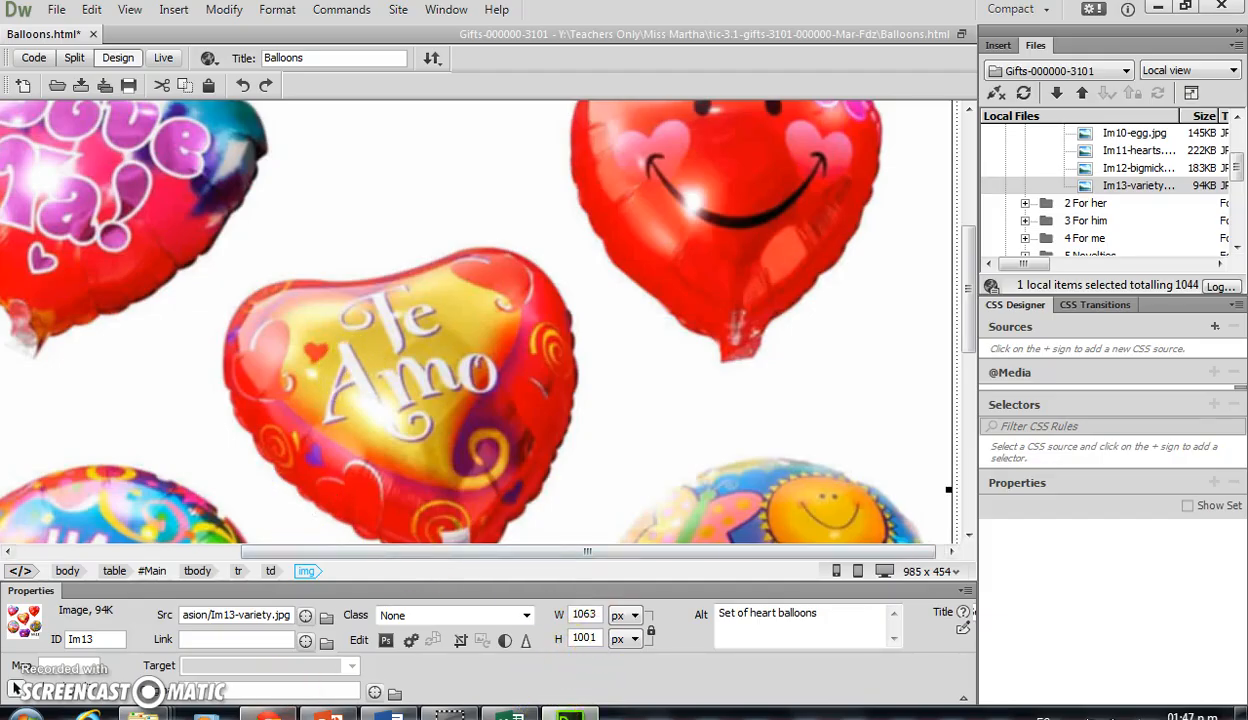
pyautogui.click(330, 714)
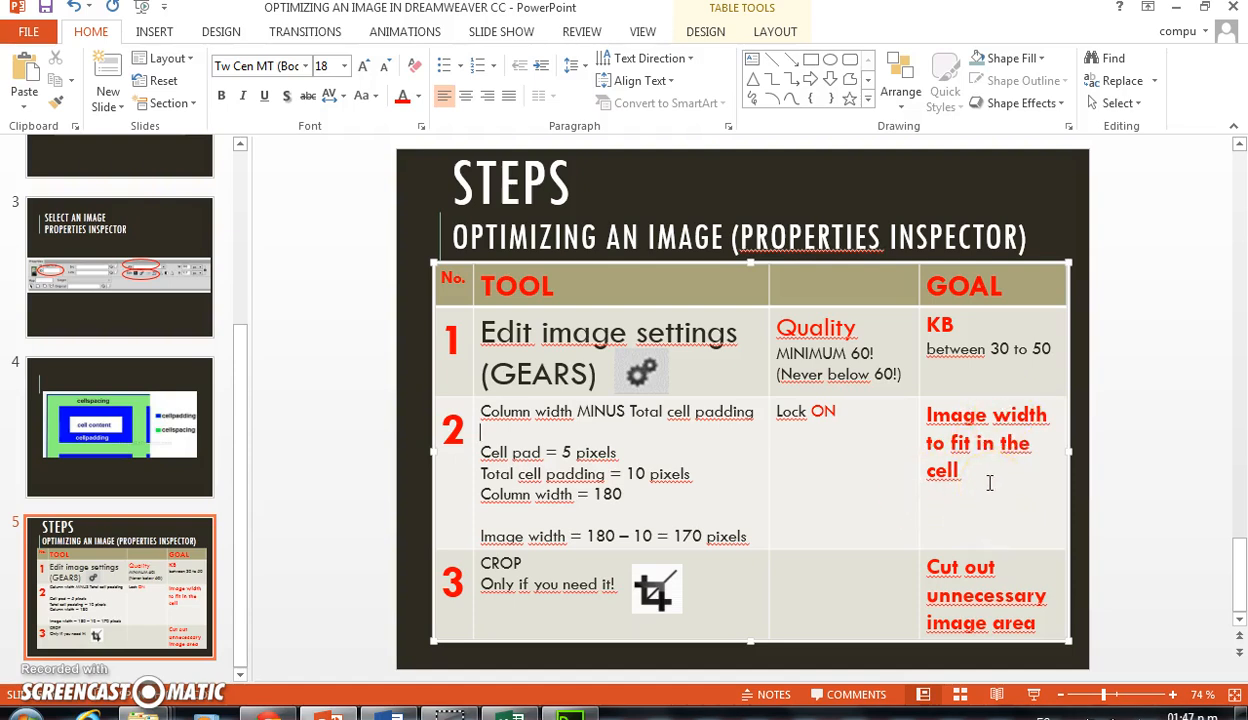
pyautogui.click(507, 712)
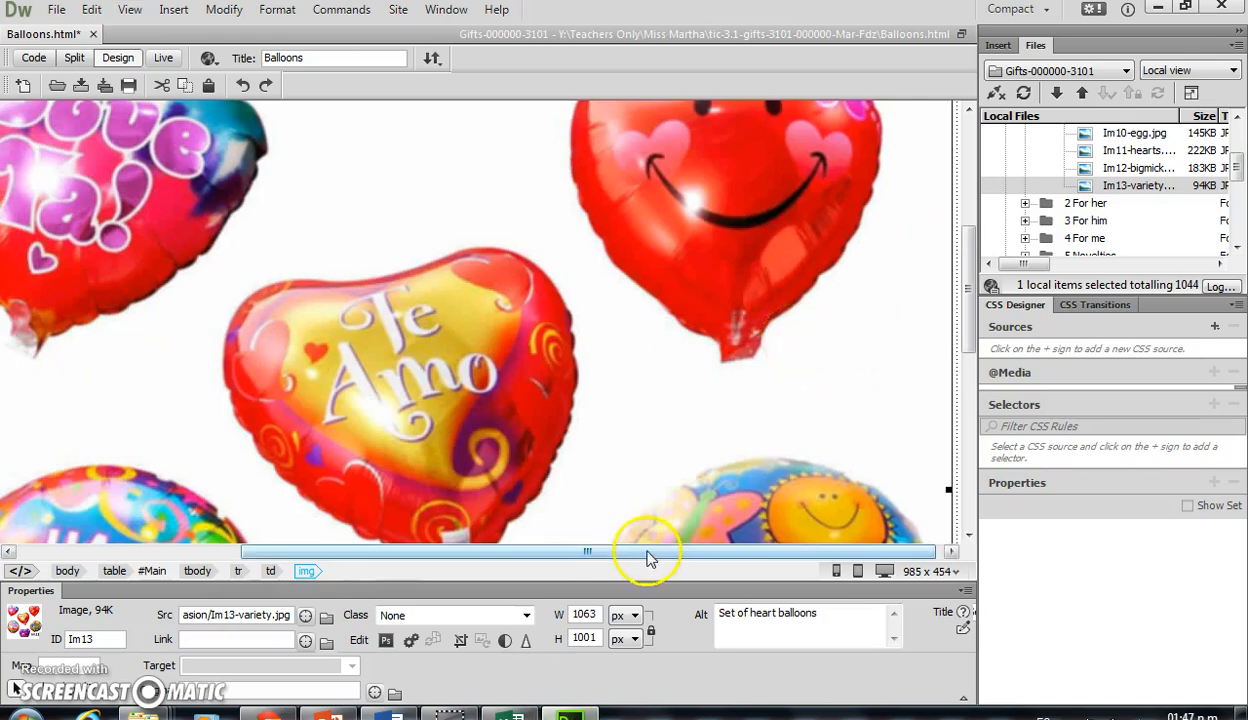
pyautogui.click(510, 713)
pyautogui.click(718, 236)
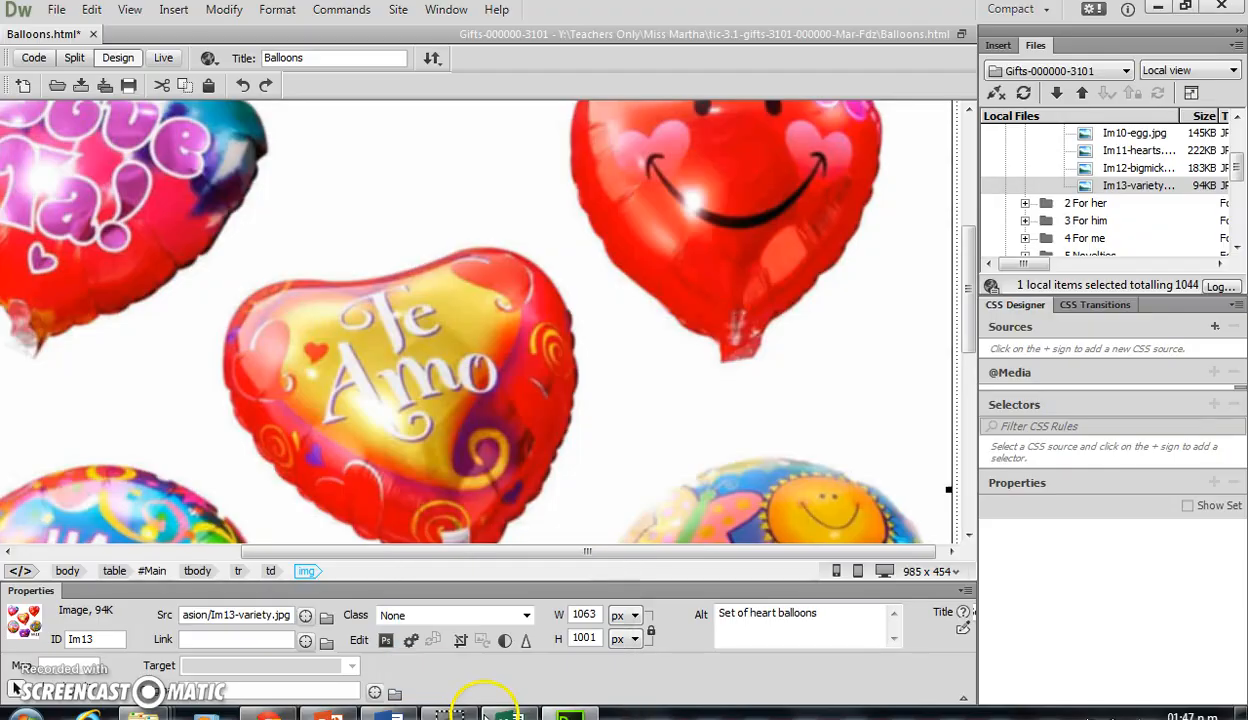
pyautogui.click(490, 708)
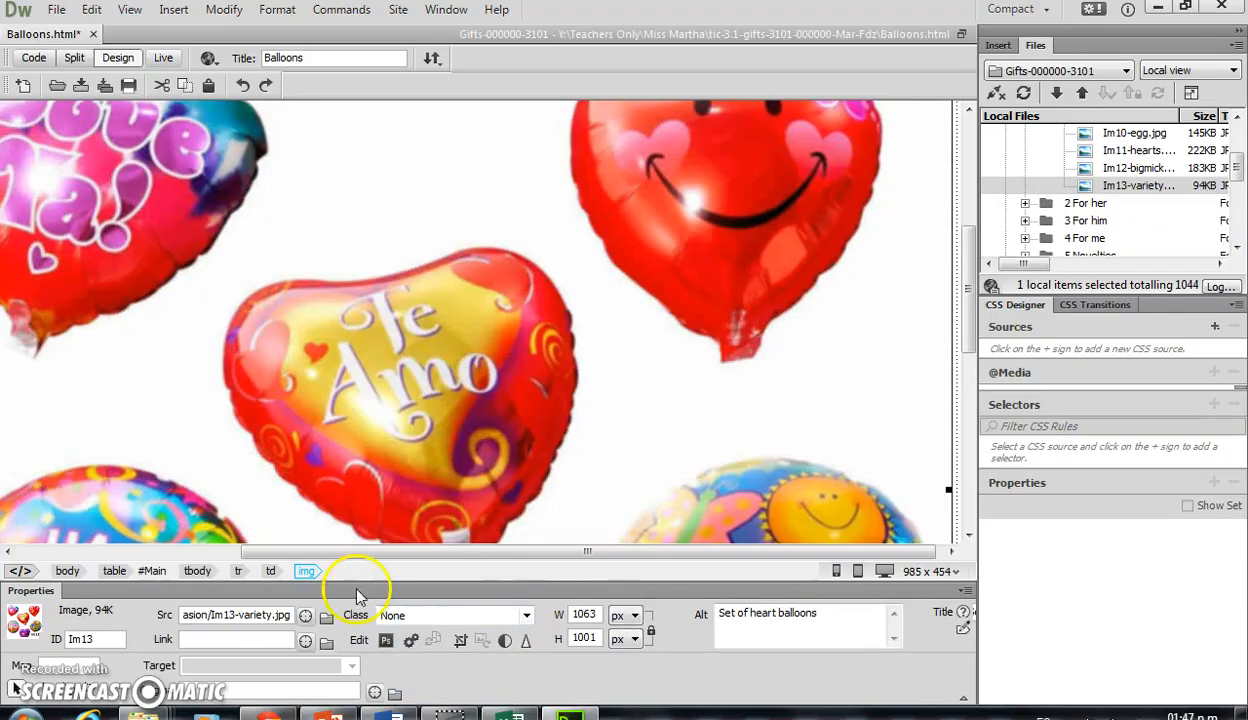
# Inspect the Main table's cell padding in Dreamweaver and compare it with the cellpadding diagram on PowerPoint slide 4.
pyautogui.click(124, 571)
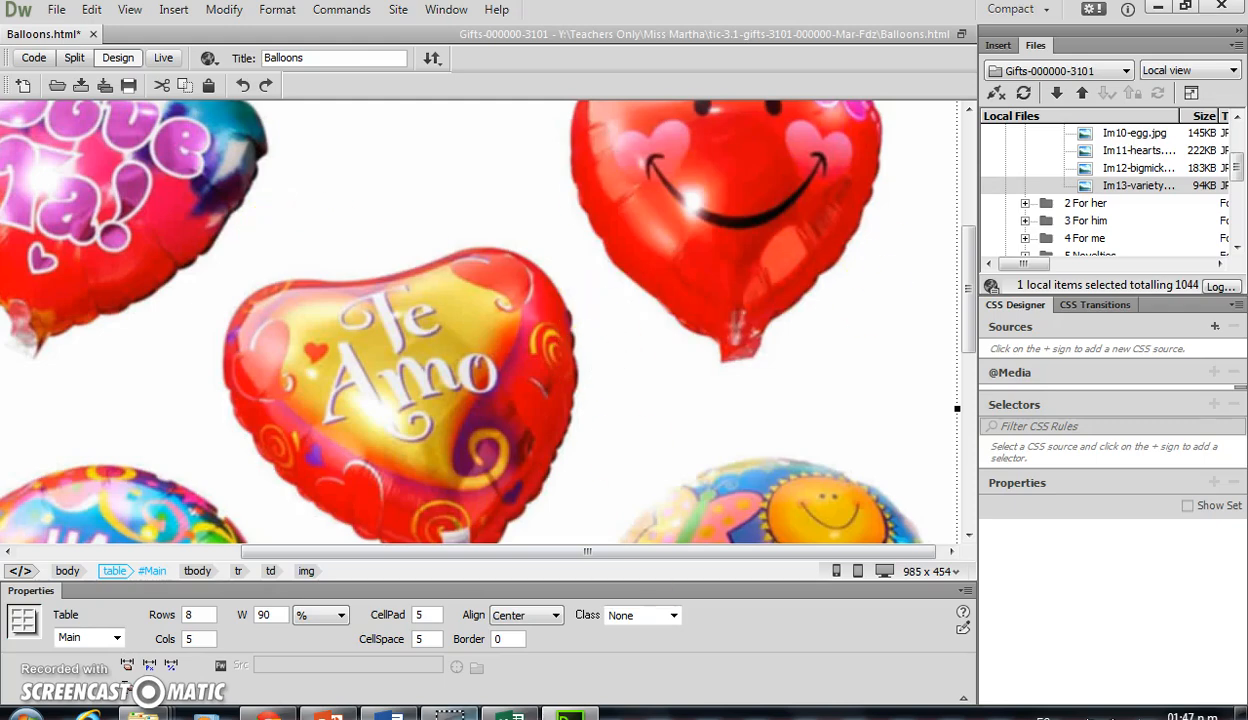
pyautogui.click(328, 715)
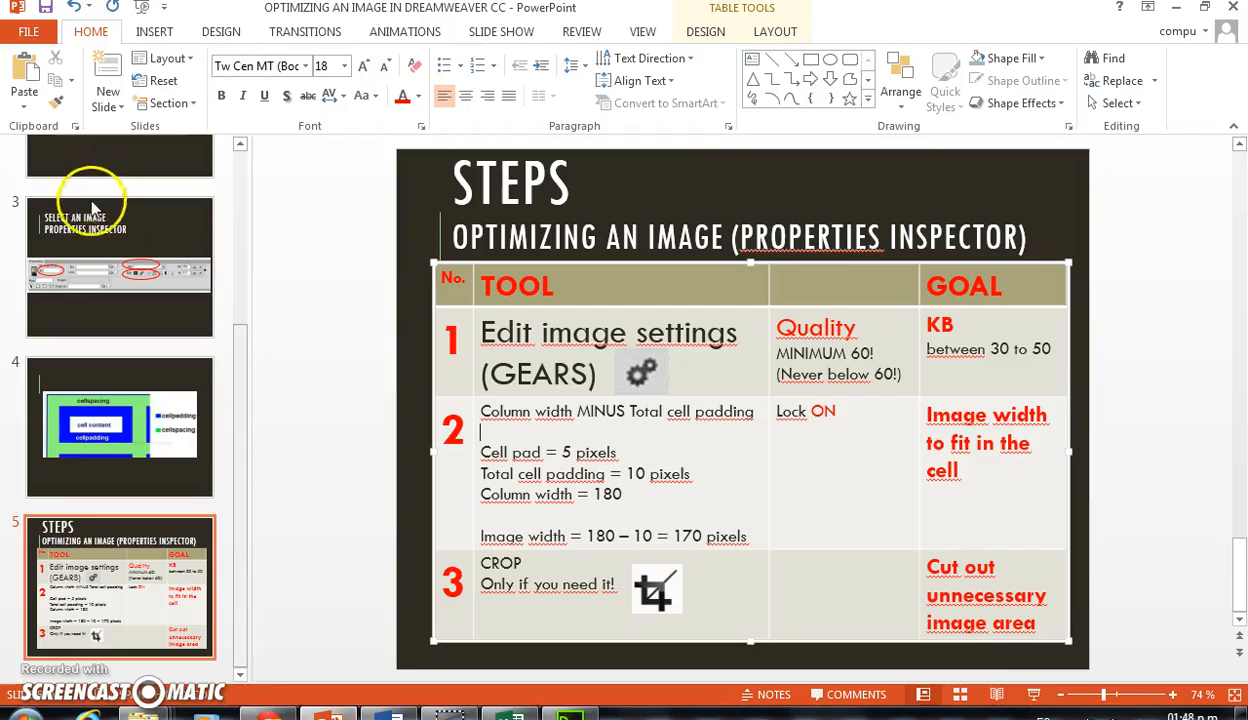
pyautogui.click(127, 450)
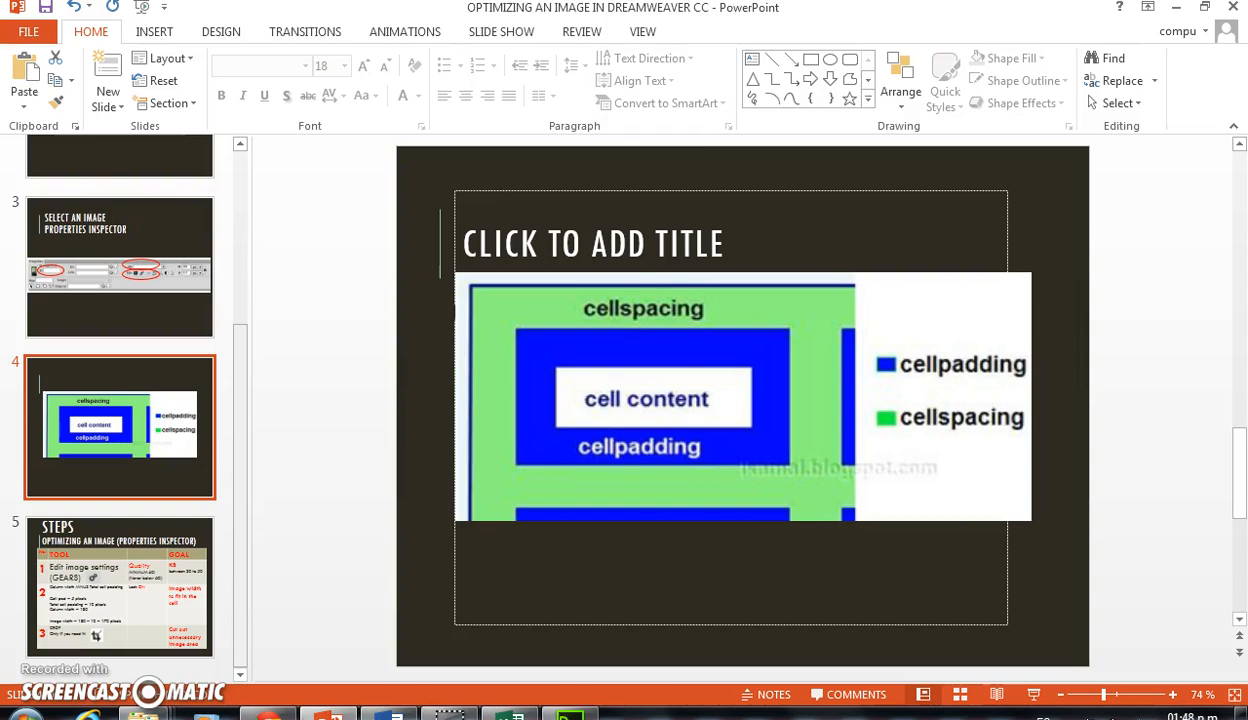
pyautogui.click(508, 714)
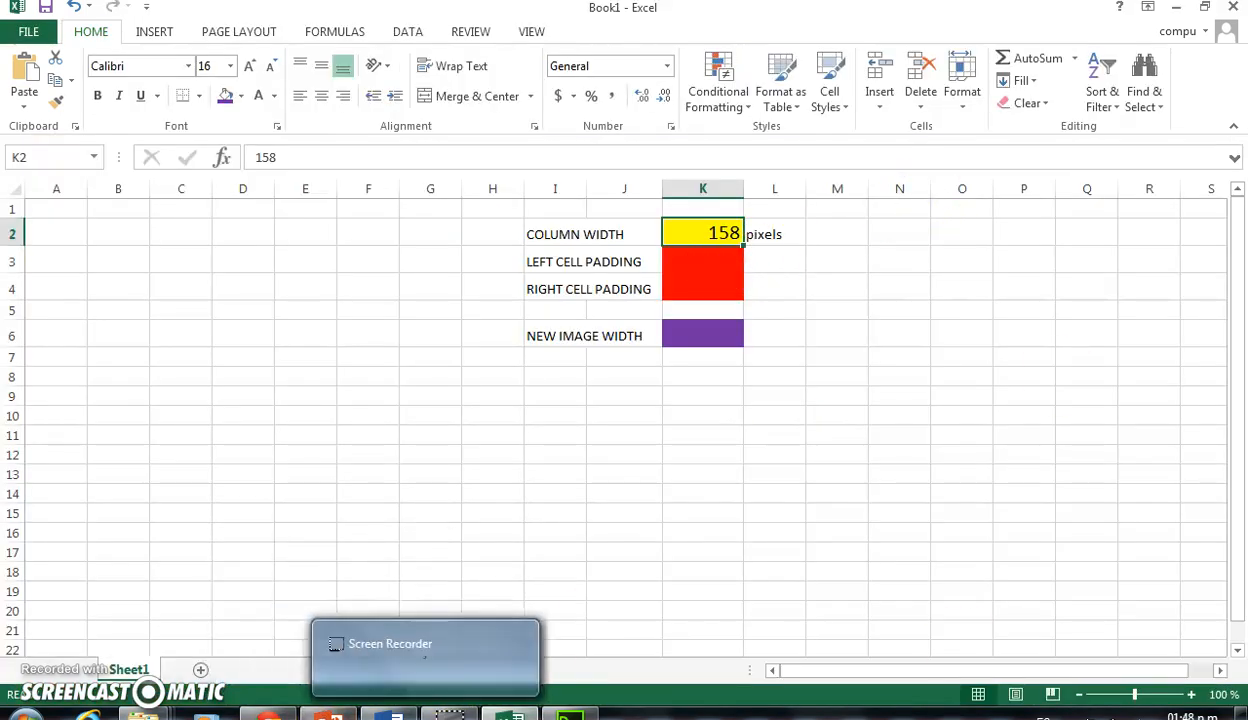
pyautogui.click(570, 712)
pyautogui.click(120, 571)
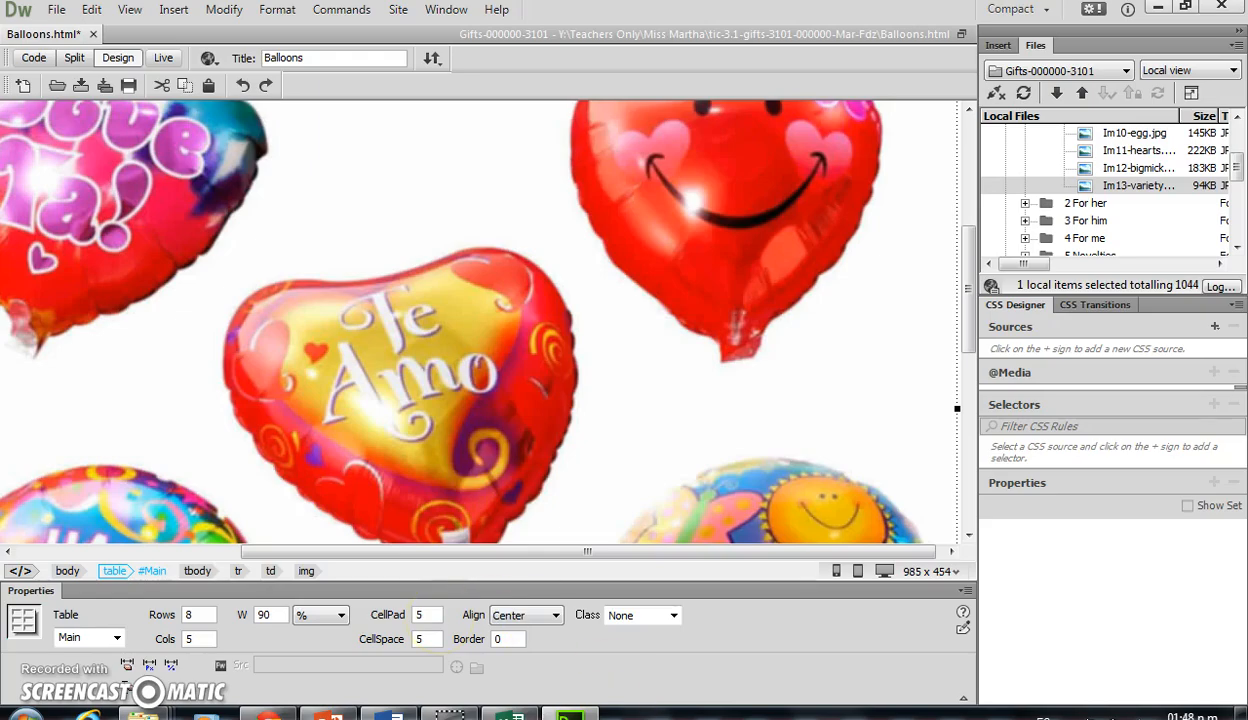
# Switch to Excel and enter 5 for both the left and right cell padding in K3 and K4.
pyautogui.hotkey('alt', 'Tab')
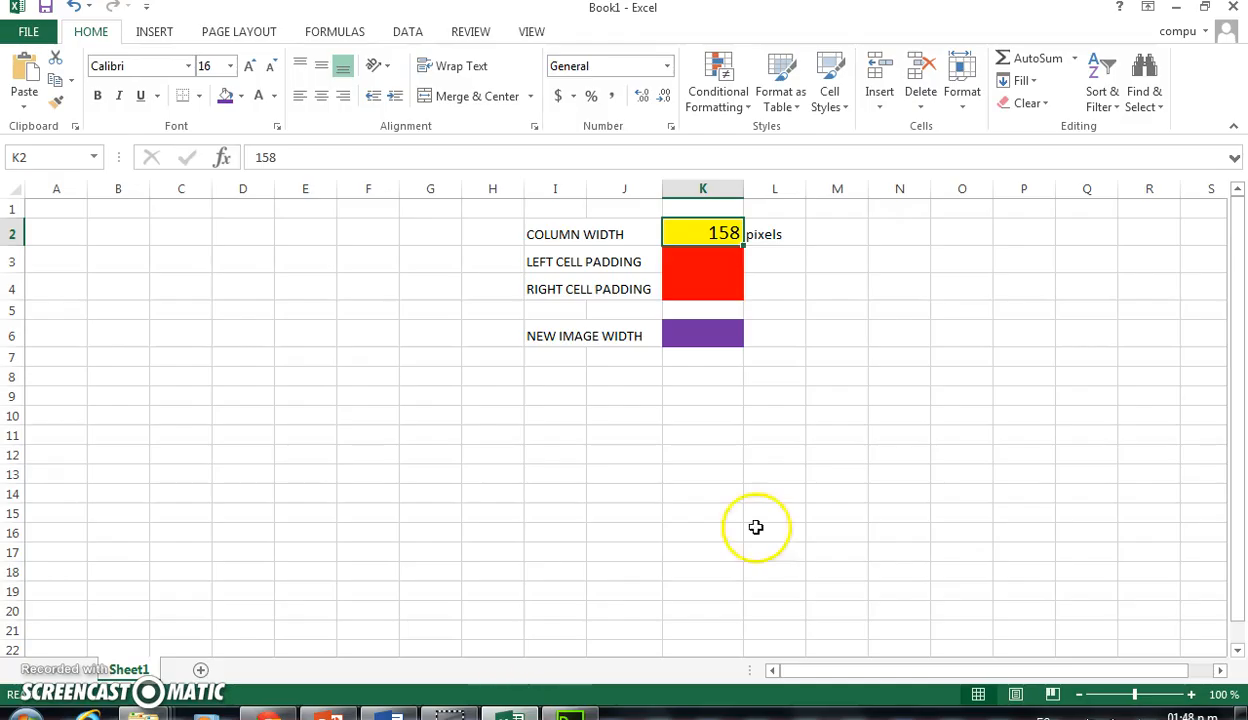
pyautogui.click(691, 259)
pyautogui.write('5')
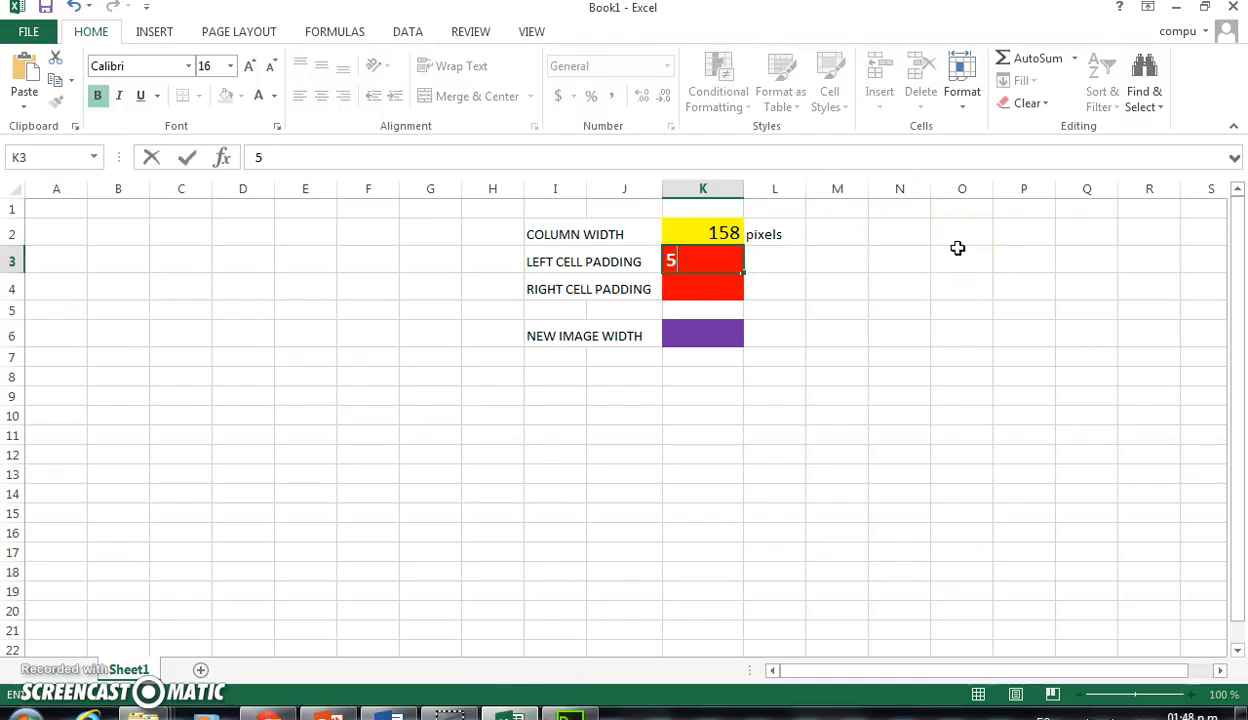
pyautogui.press('Return')
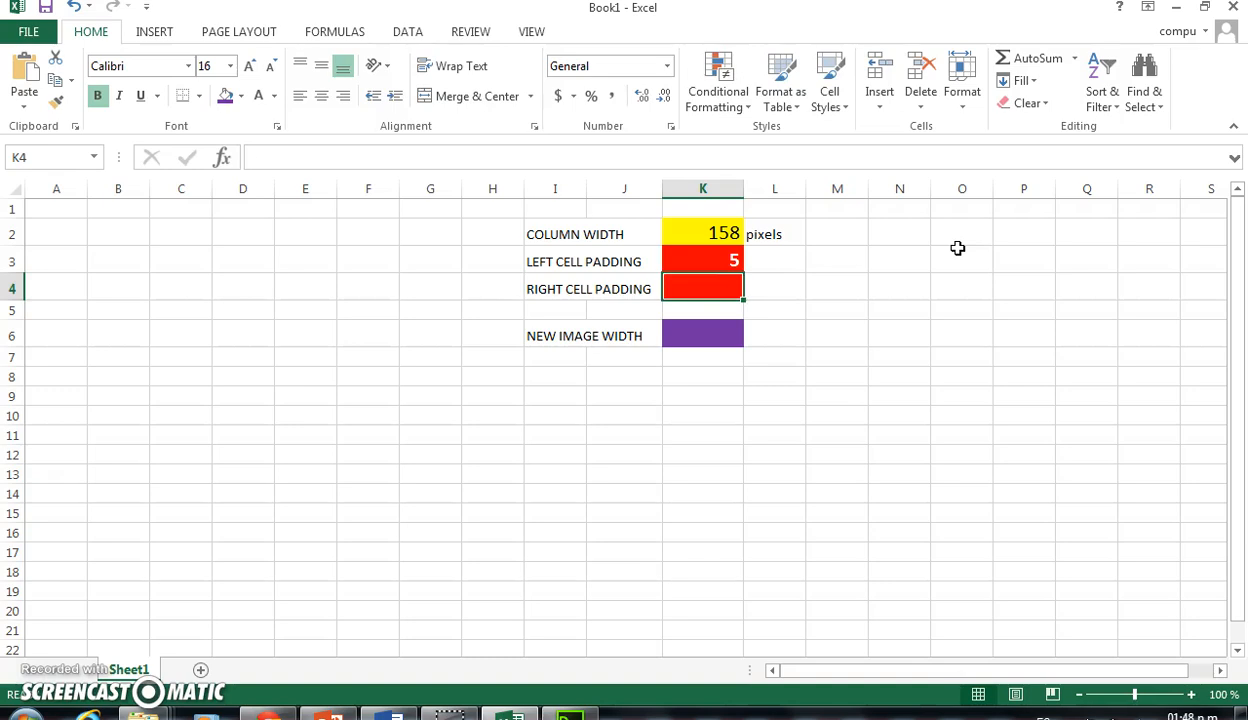
pyautogui.write('5')
pyautogui.press('Return')
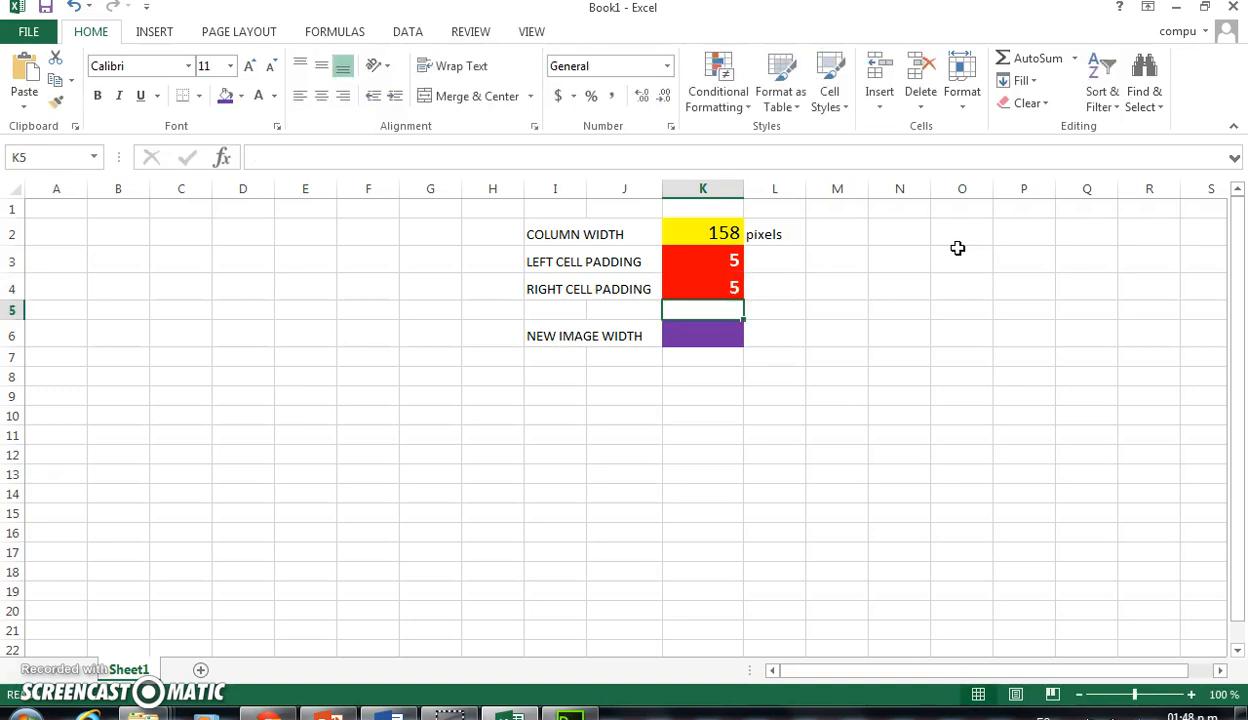
# Calculate the new image width in K6 with the formula =K2-K3-K4, subtracting both cell paddings from the column width.
pyautogui.click(696, 337)
pyautogui.write('=')
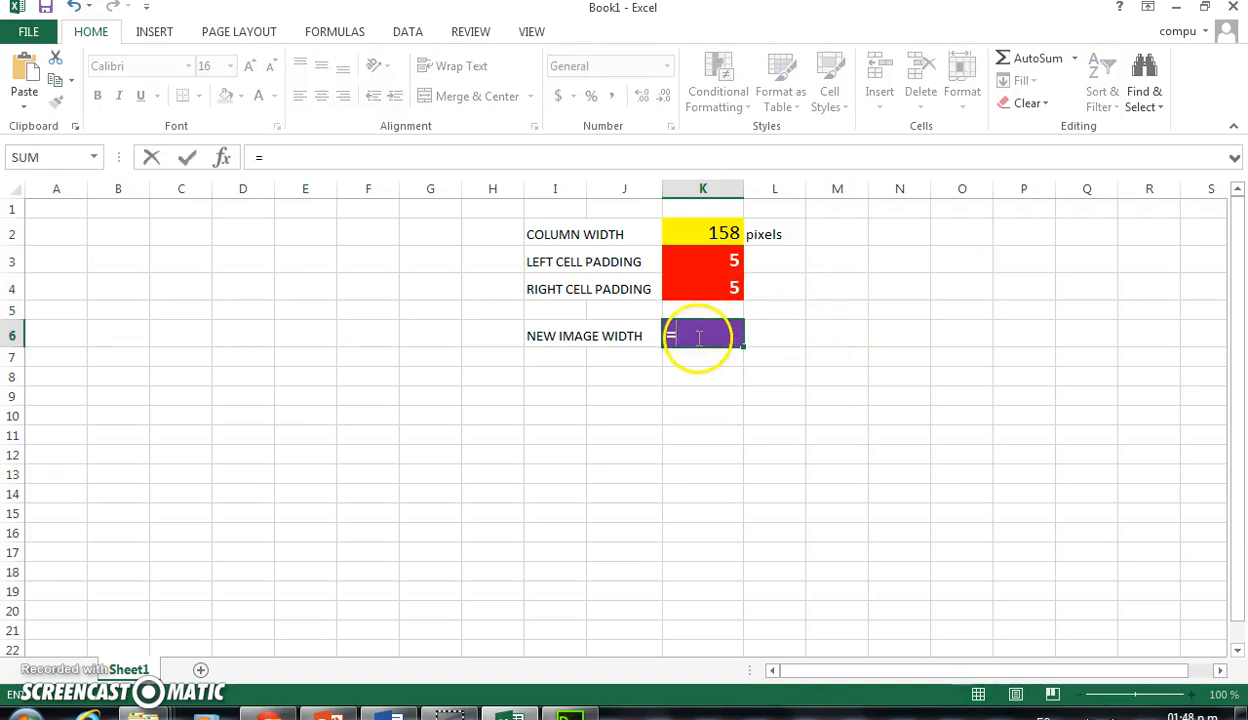
pyautogui.click(724, 231)
pyautogui.write('-')
pyautogui.click(722, 265)
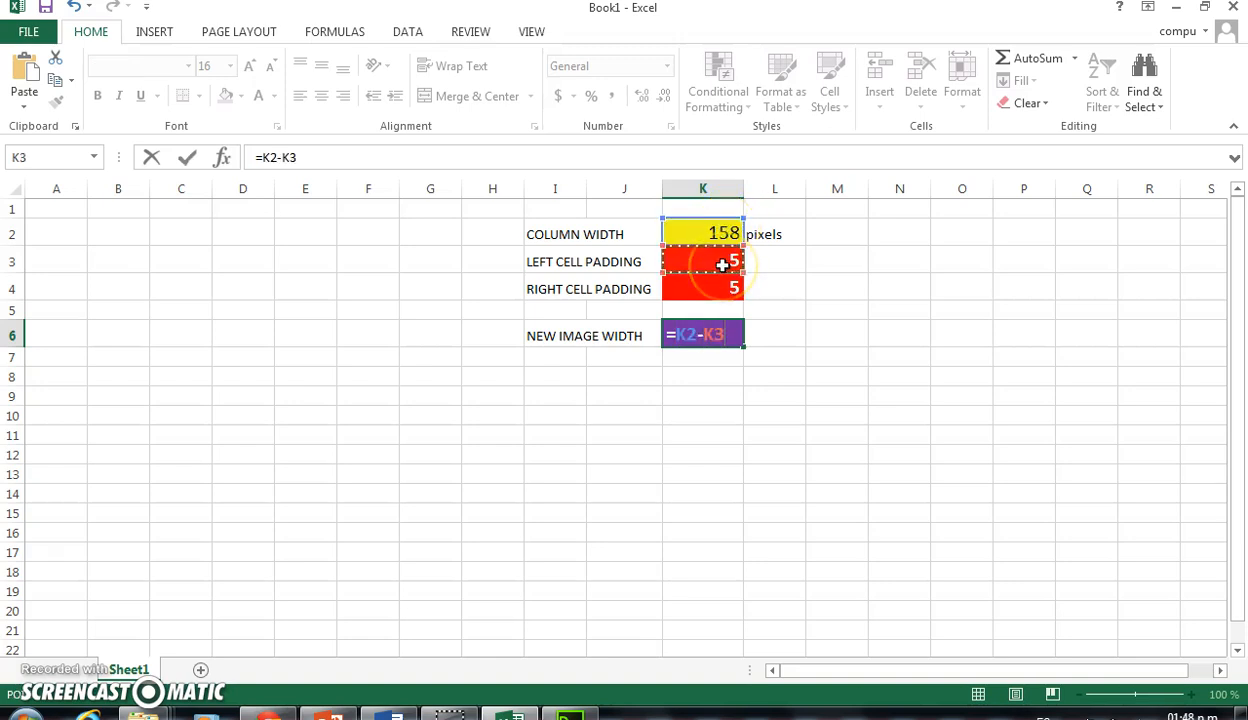
pyautogui.click(721, 289)
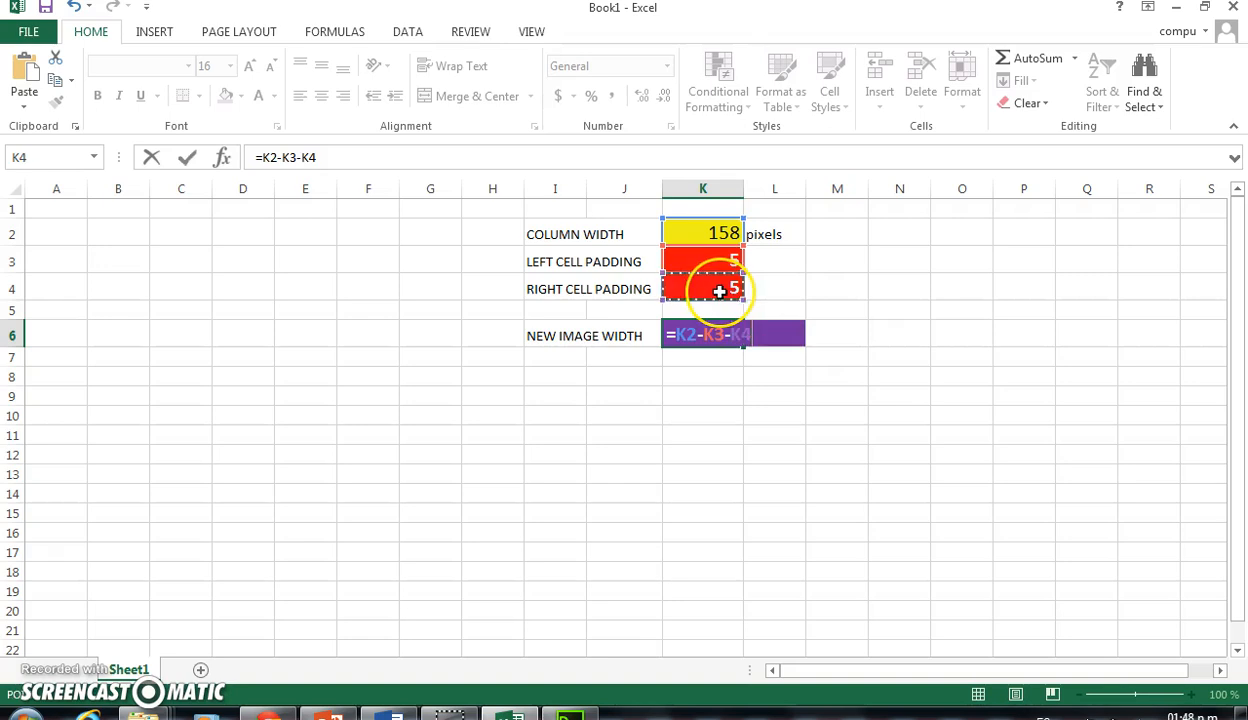
pyautogui.press('Return')
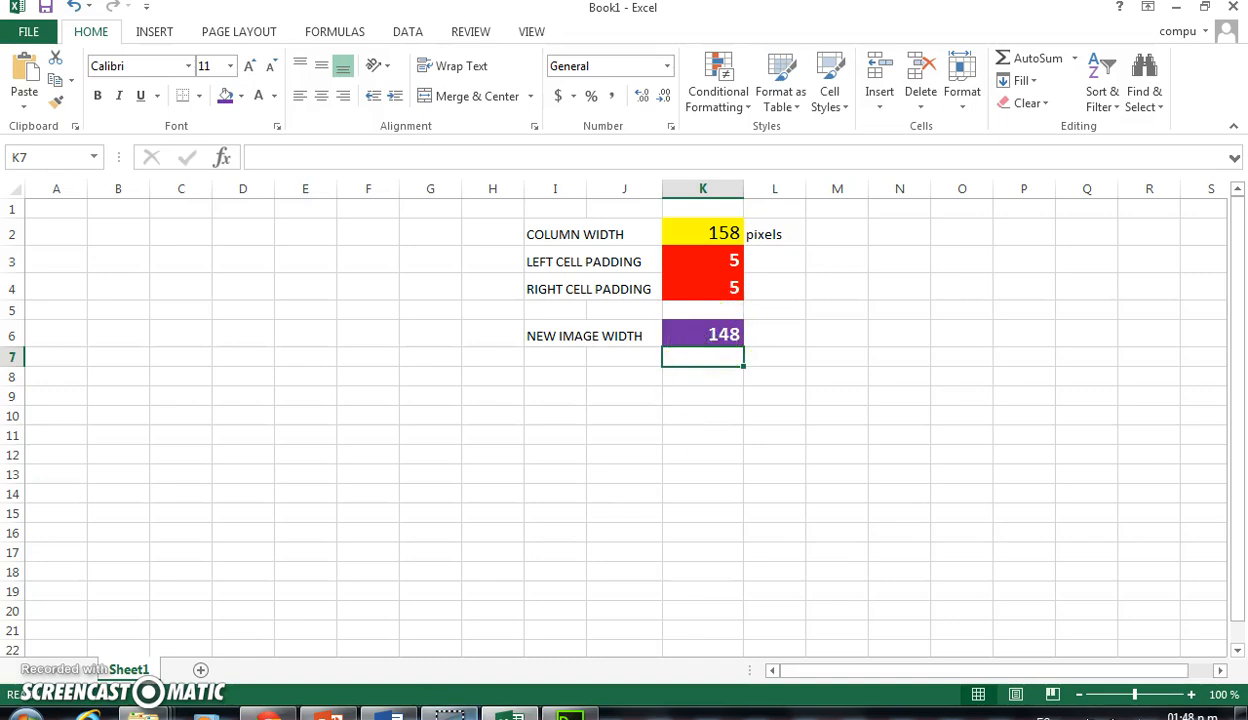
# Switch to Dreamweaver, select the Im13 balloon image and make sure its size constraint is locked.
pyautogui.click(568, 714)
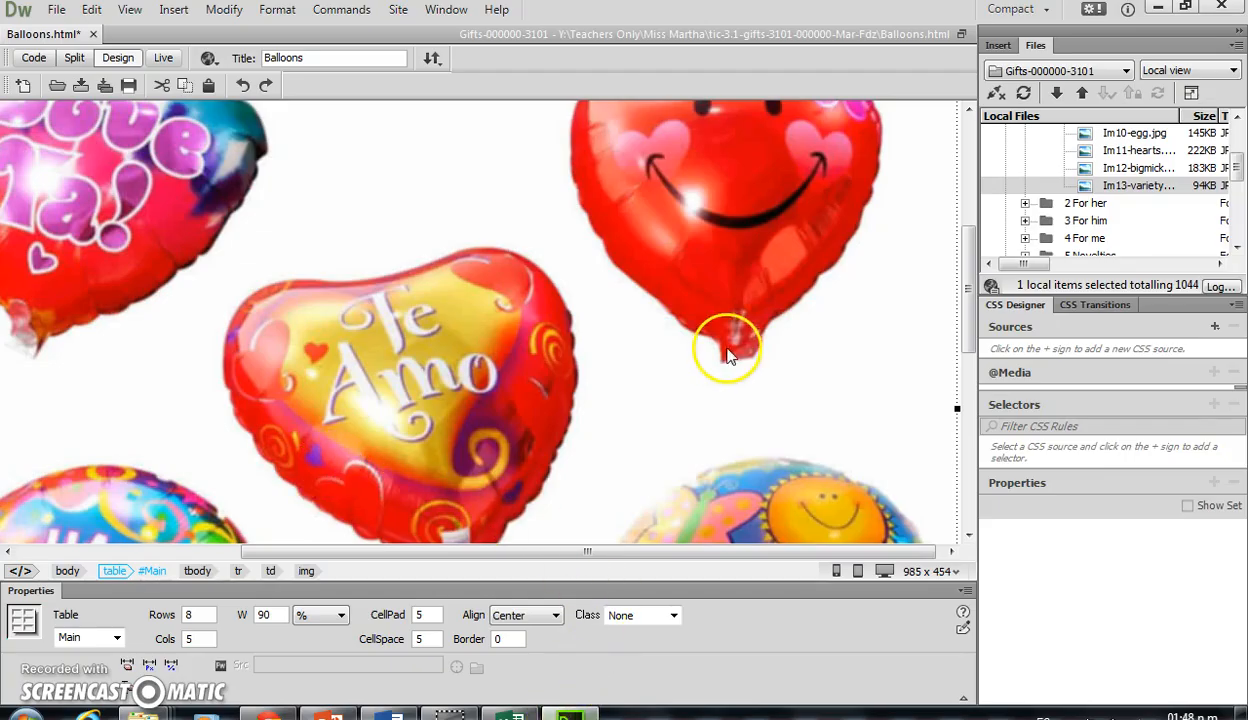
pyautogui.click(686, 367)
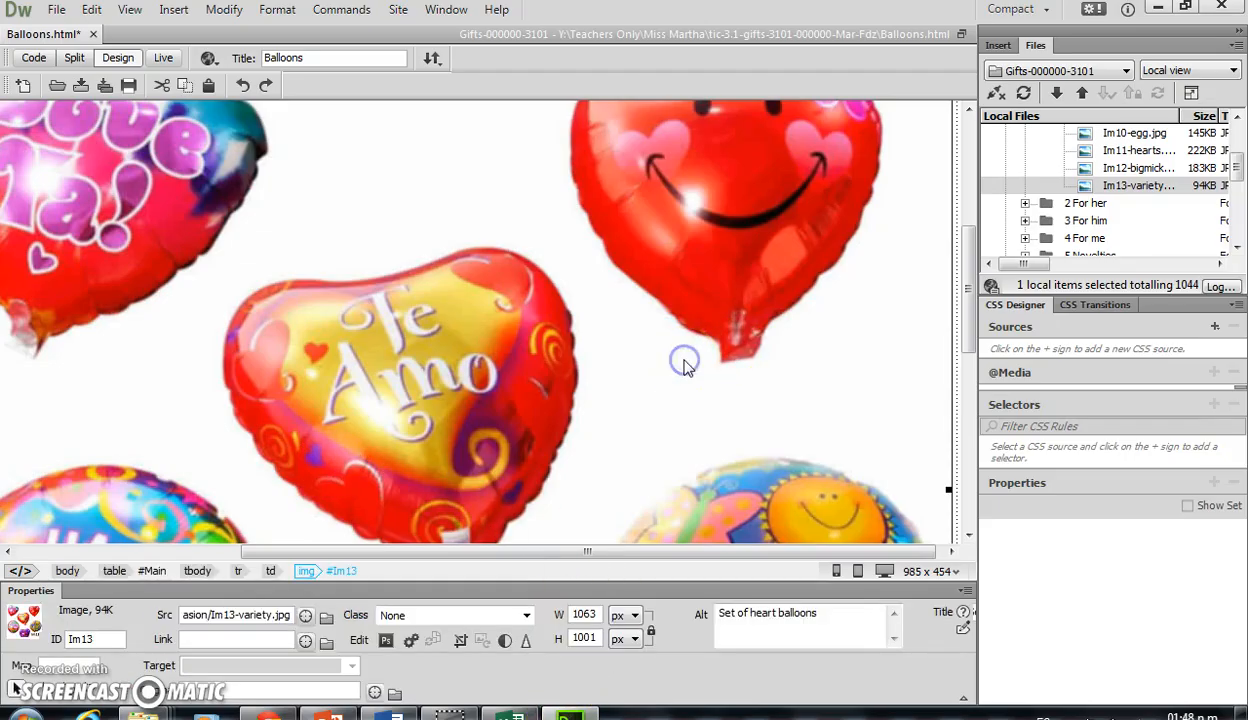
pyautogui.click(652, 634)
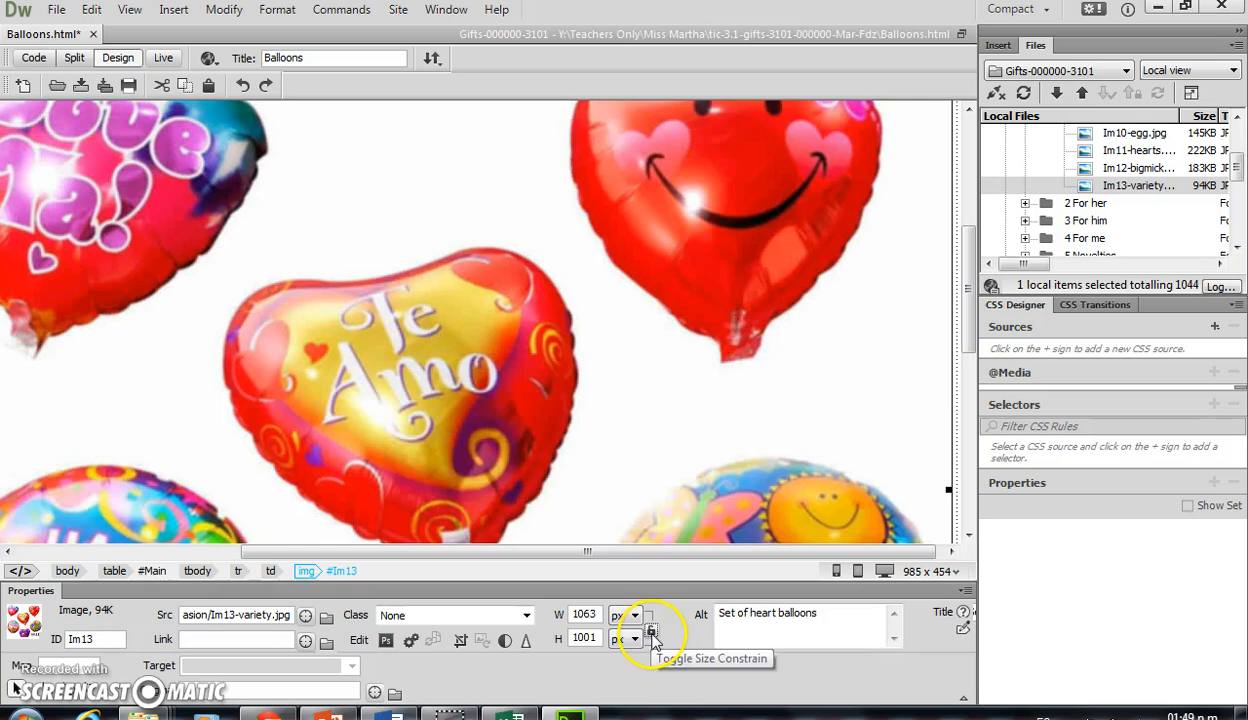
pyautogui.click(652, 634)
pyautogui.click(580, 620)
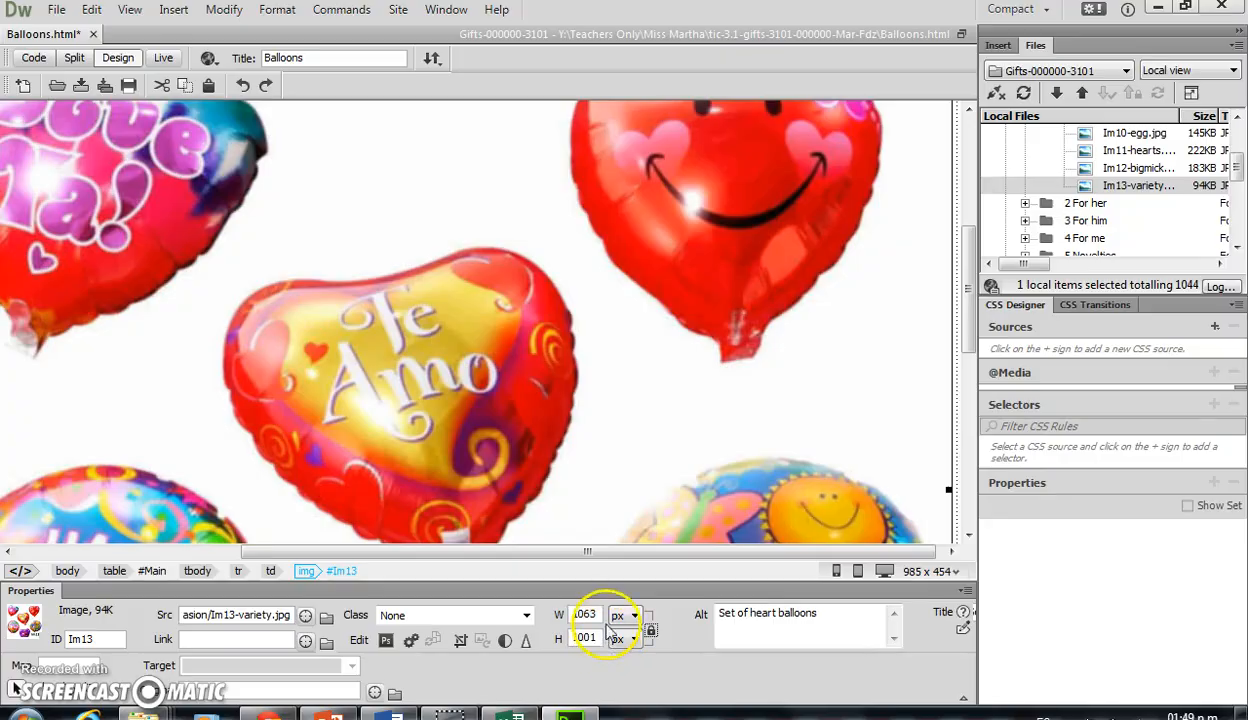
# Recheck the new image width in Excel, and set the Im13 image's width to 148 px in Dreamweaver.
pyautogui.hotkey('alt', 'Tab')
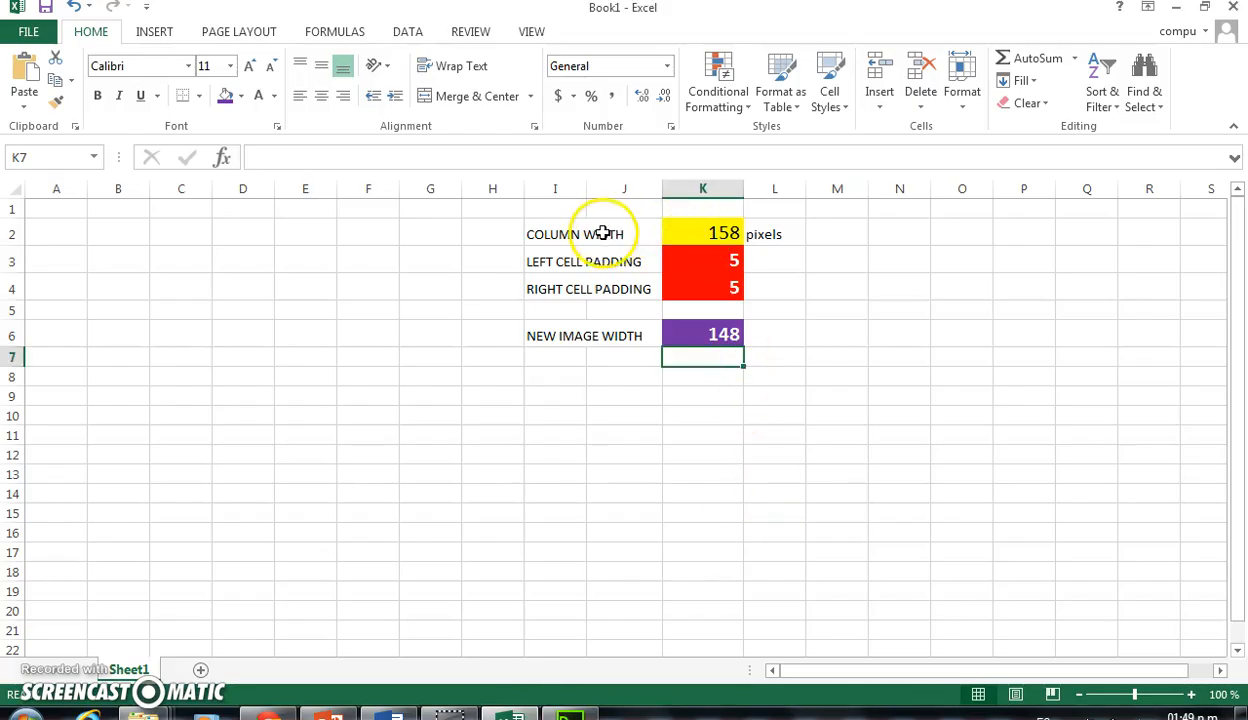
pyautogui.moveTo(711, 333); pyautogui.dragTo(633, 336)
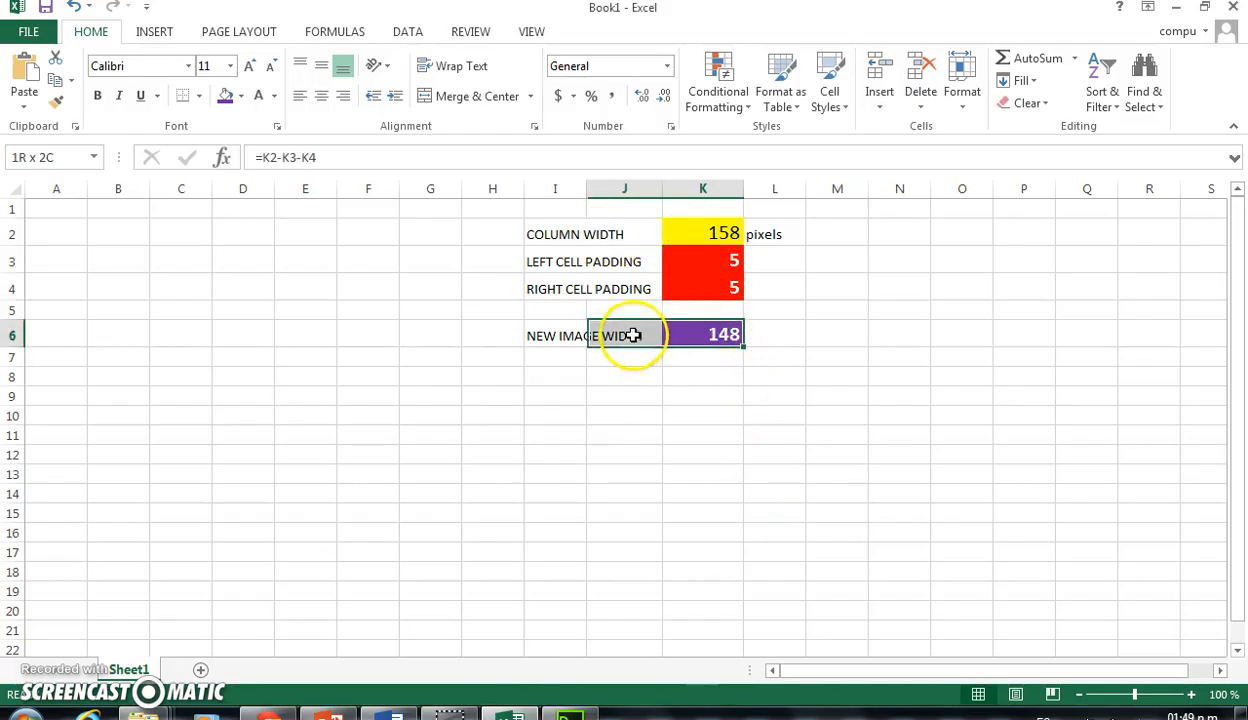
pyautogui.click(838, 398)
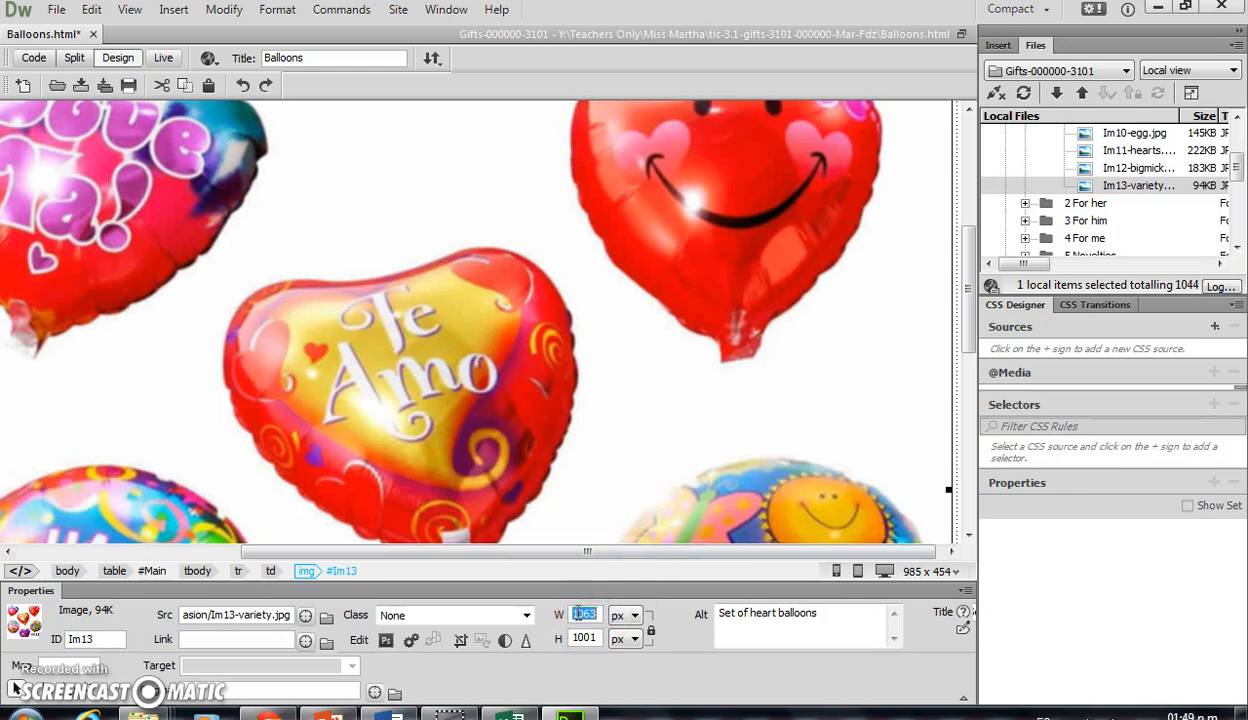
pyautogui.press('Return')
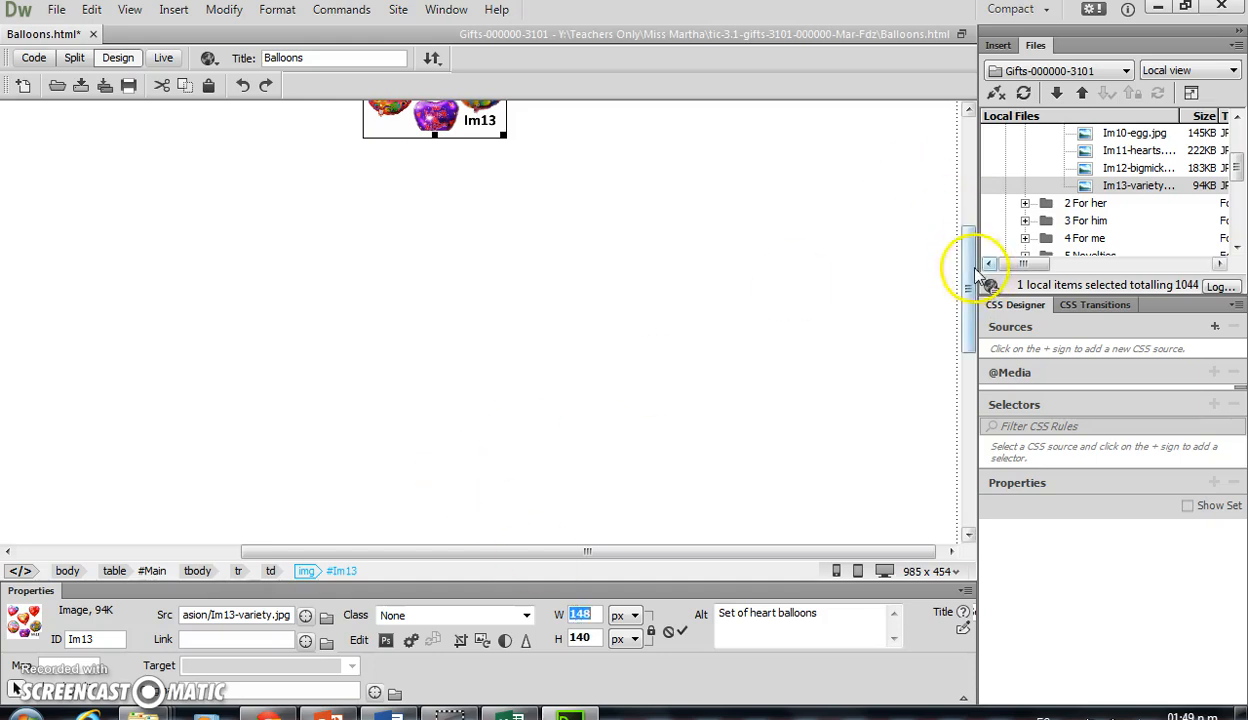
pyautogui.moveTo(968, 265); pyautogui.dragTo(969, 159)
pyautogui.click(697, 255)
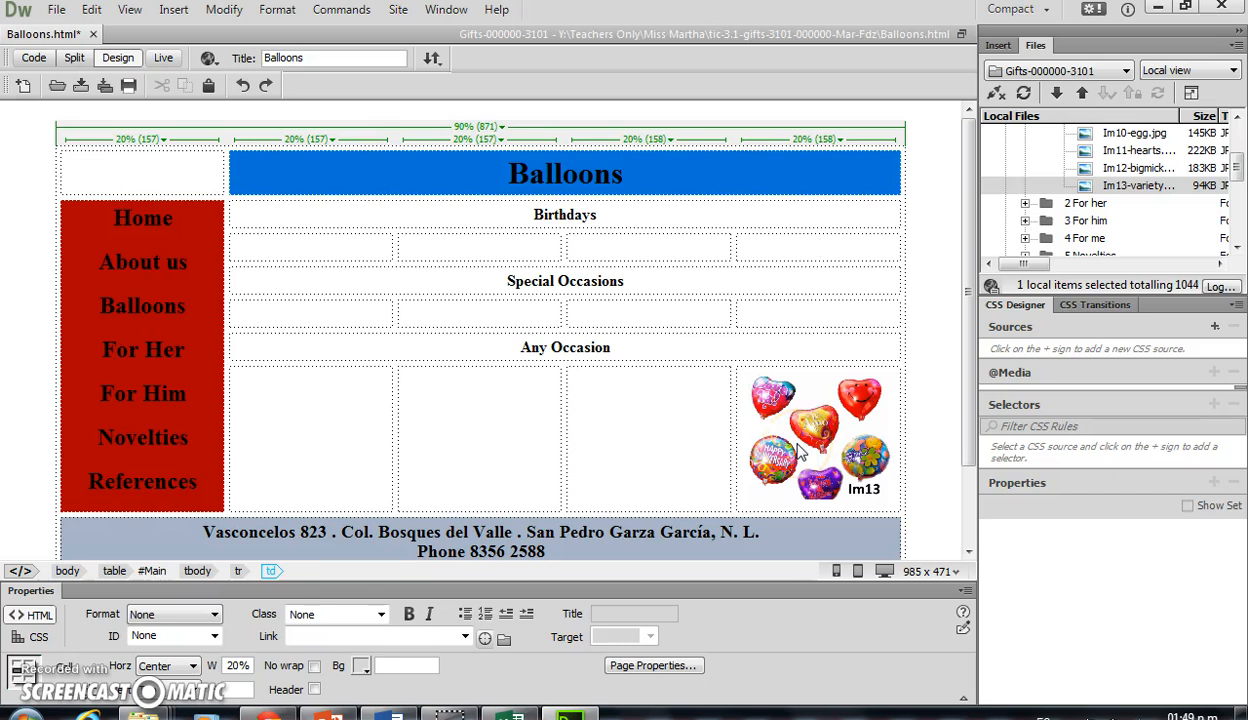
# Select the resized Im13 image and review the crop instructions in step 3 on PowerPoint slide 5.
pyautogui.click(805, 488)
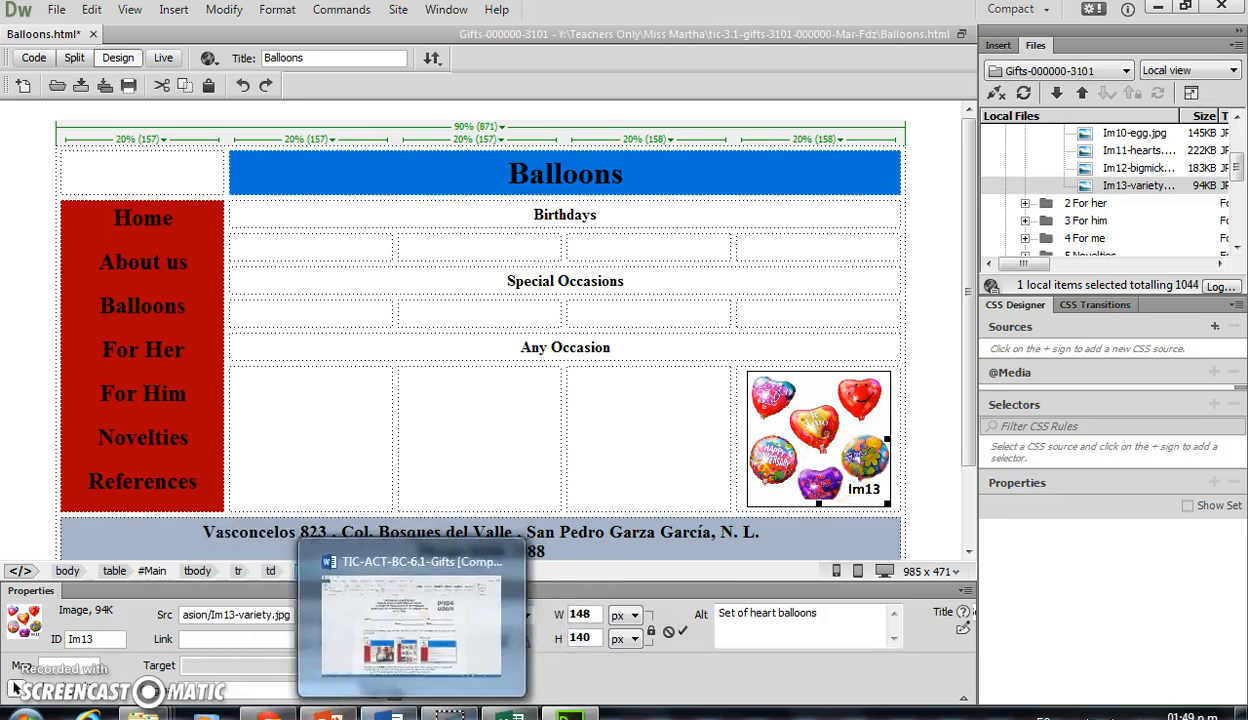
pyautogui.click(330, 714)
pyautogui.click(96, 600)
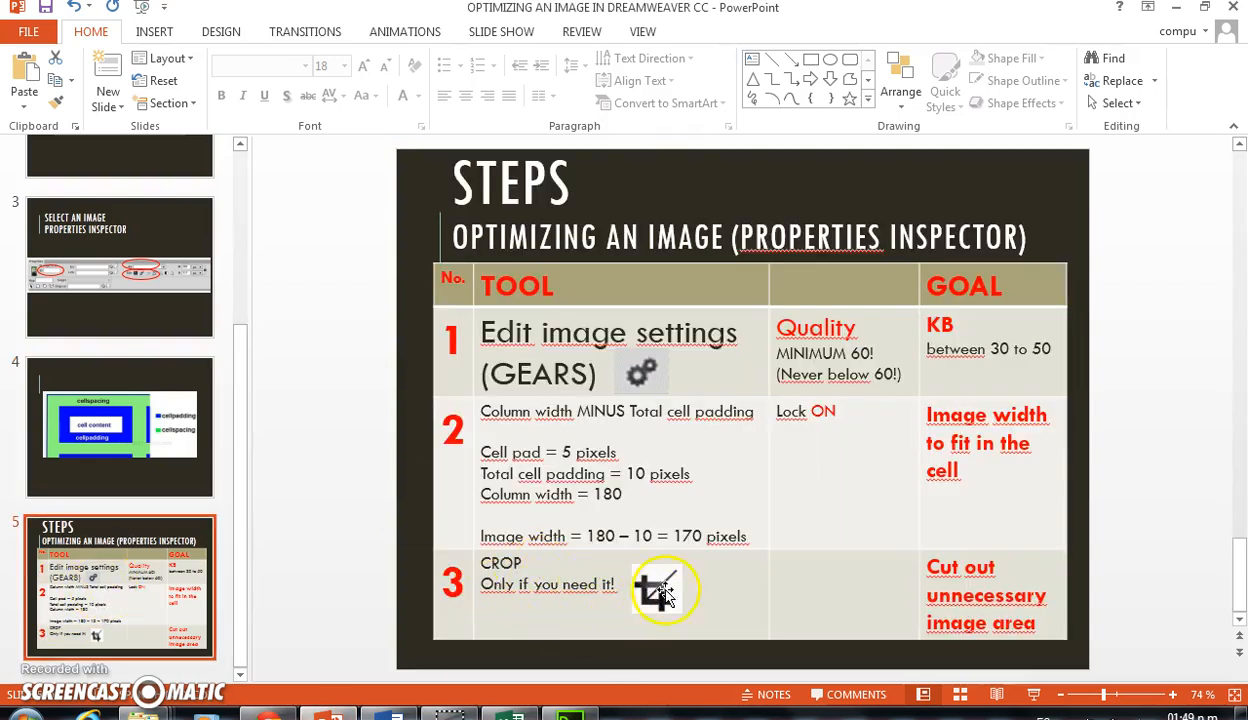
# Switch to Dreamweaver and crop the unneeded edges of the Im13 image to about 140 × 125 px.
pyautogui.click(571, 714)
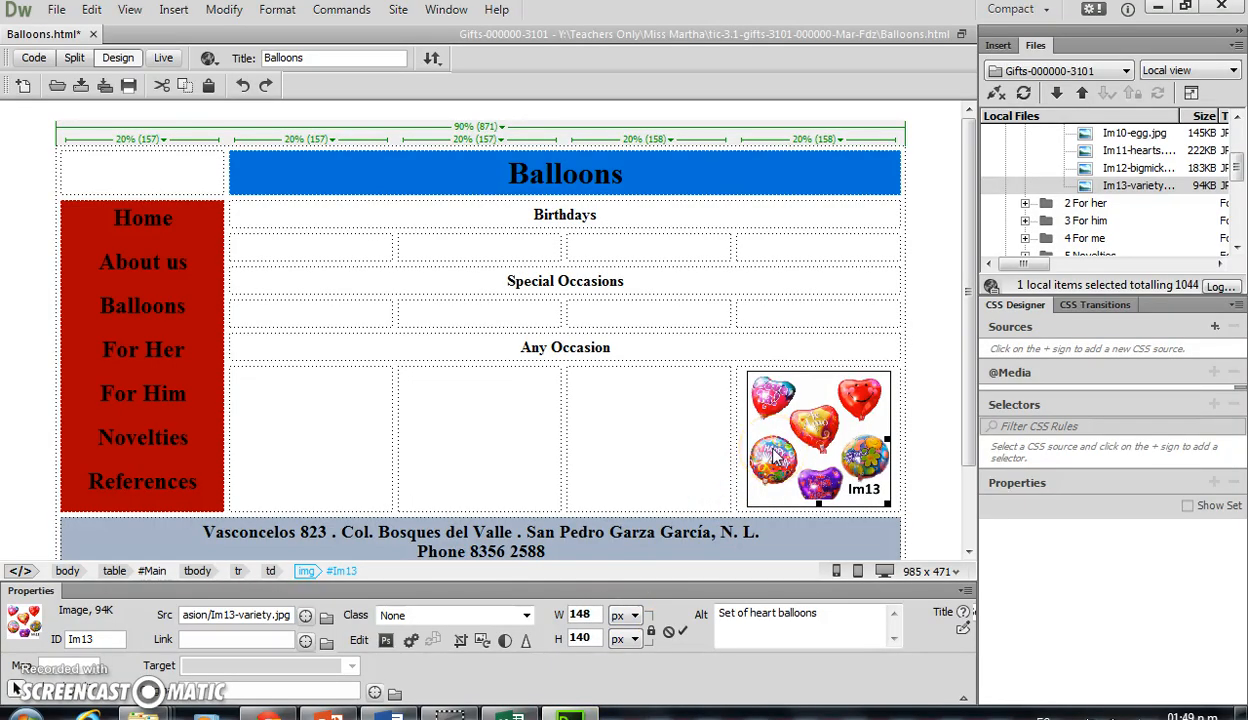
pyautogui.click(459, 643)
pyautogui.click(630, 419)
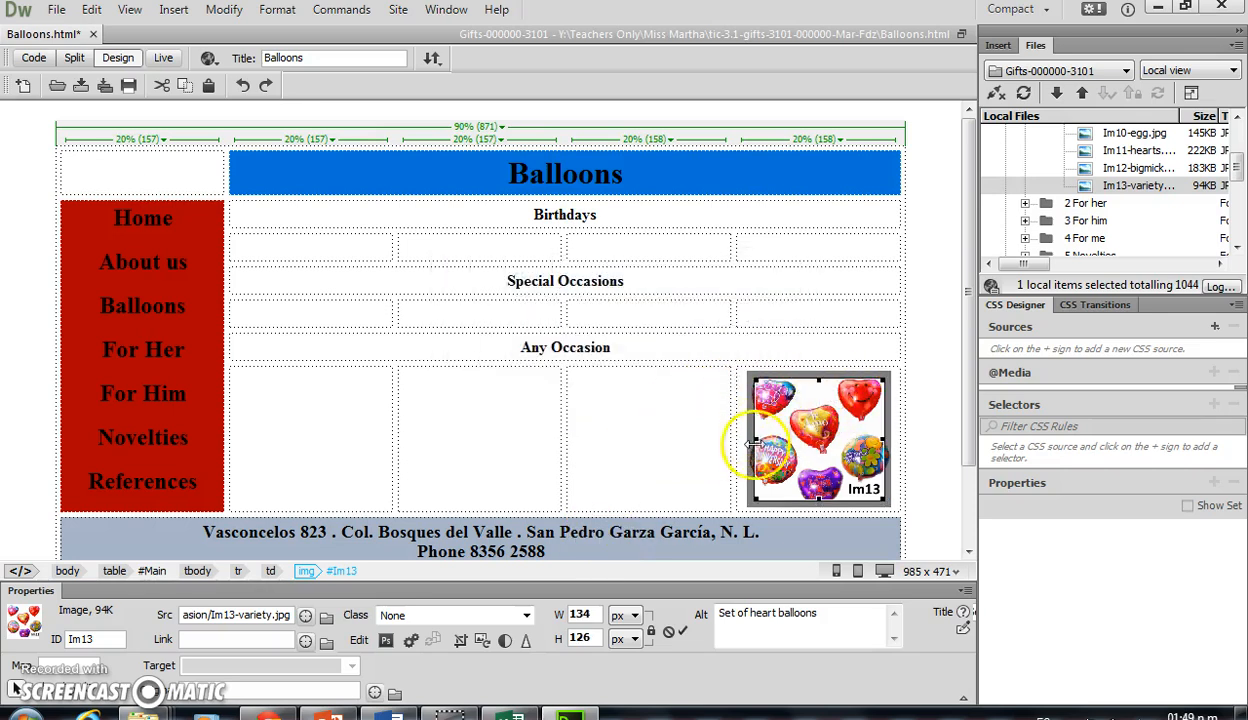
pyautogui.moveTo(757, 440); pyautogui.dragTo(751, 441)
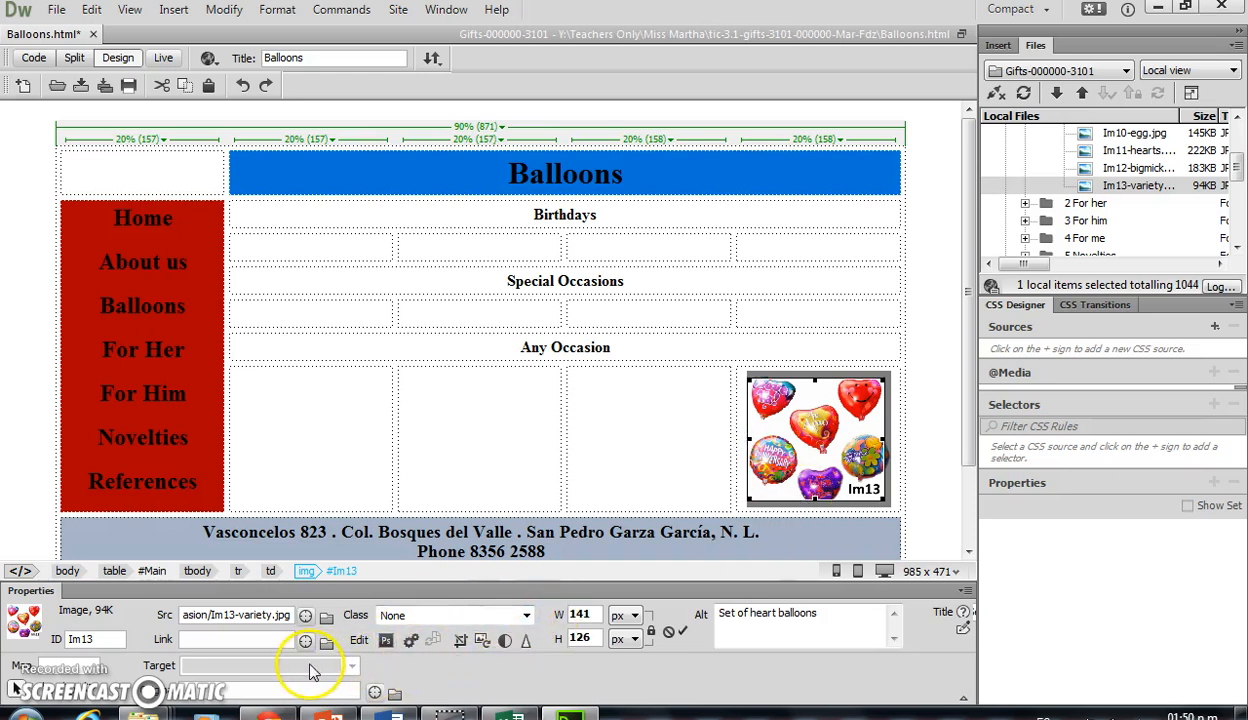
pyautogui.click(461, 641)
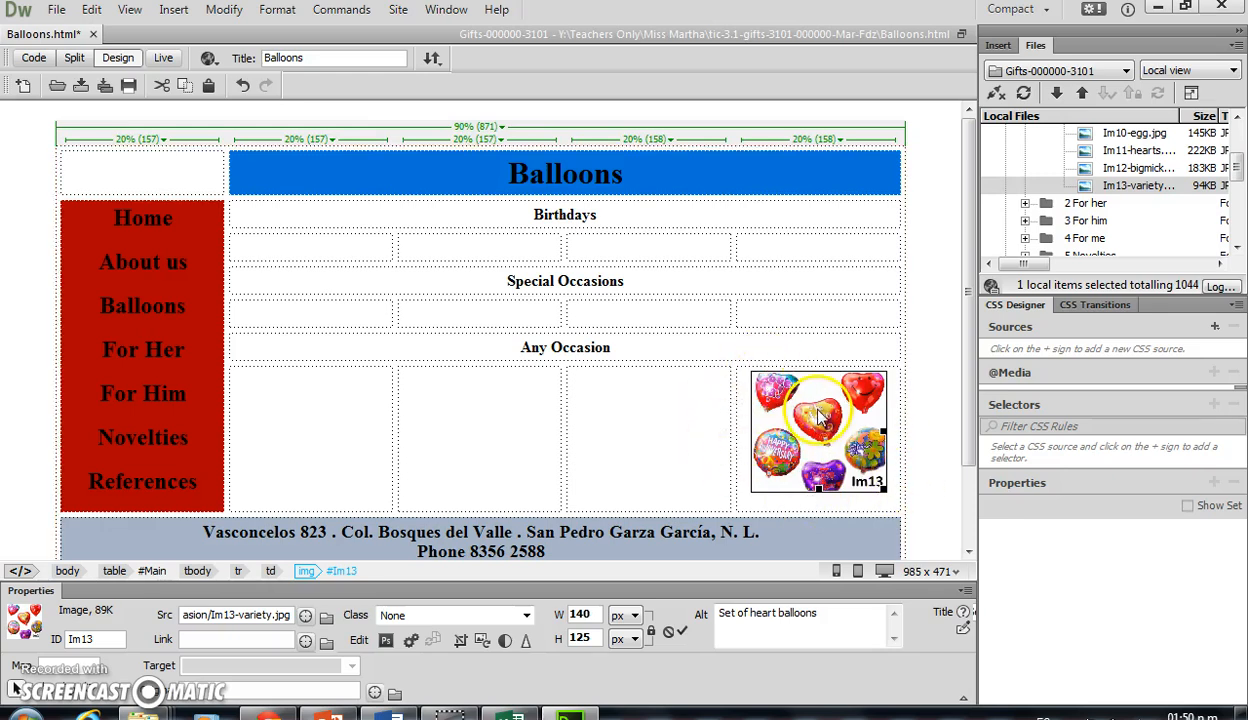
pyautogui.click(738, 468)
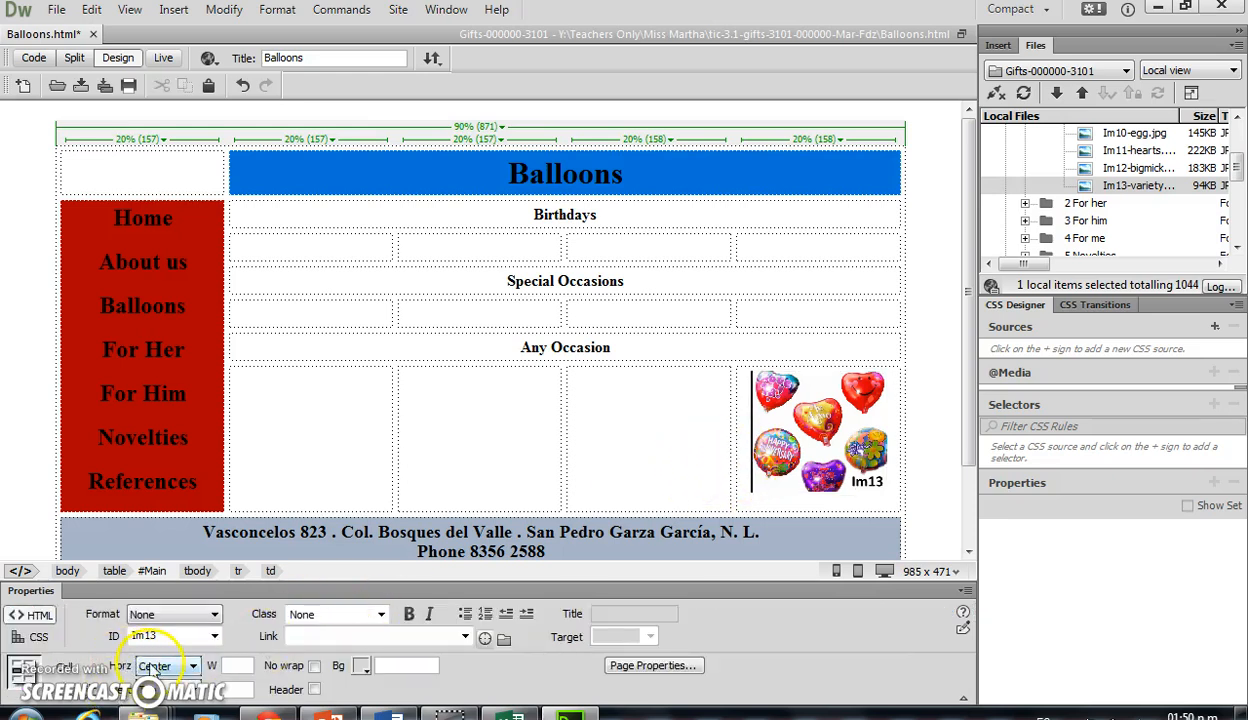
pyautogui.click(803, 452)
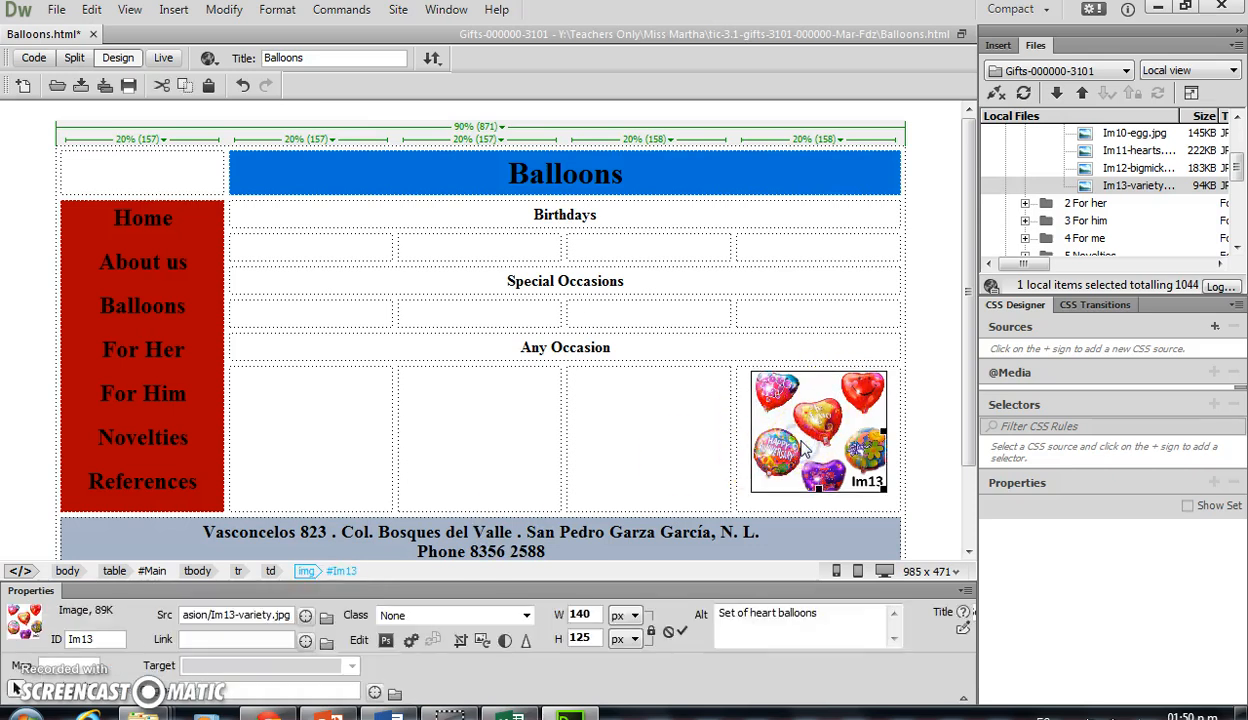